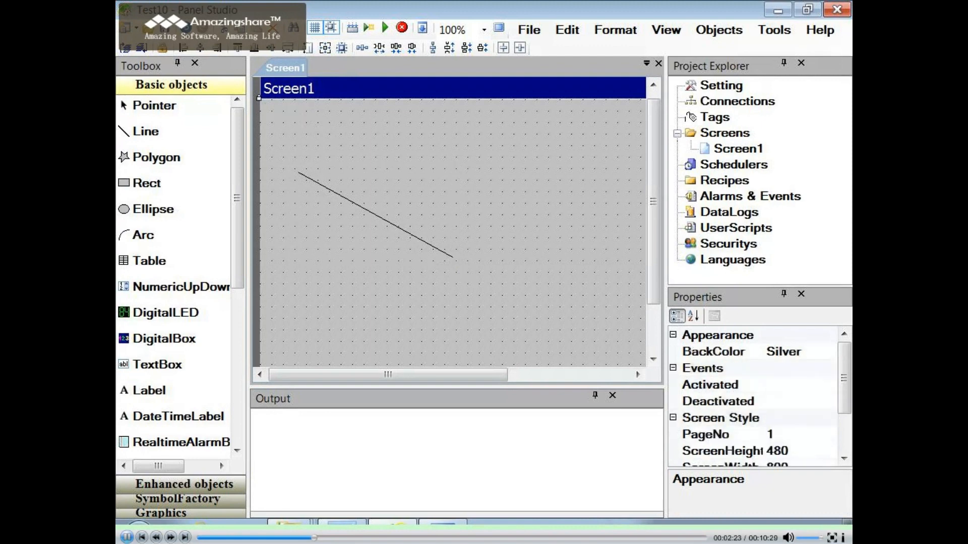
- Set the large diagonal line's width to 2 and direction to Horizontal, and move its end point so it lies flat
drag(293, 151, 471, 272)
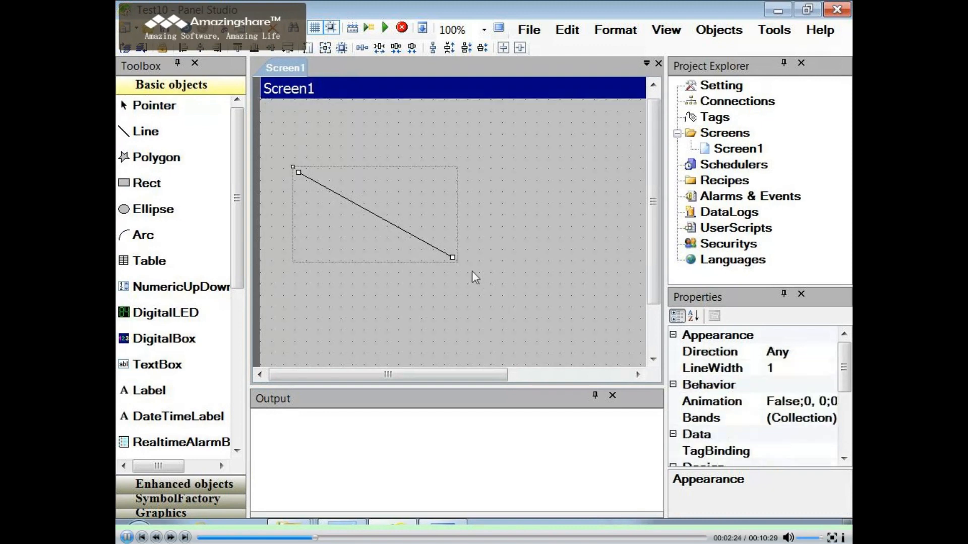
double_click(430, 245)
drag(353, 105, 277, 108)
text(2)
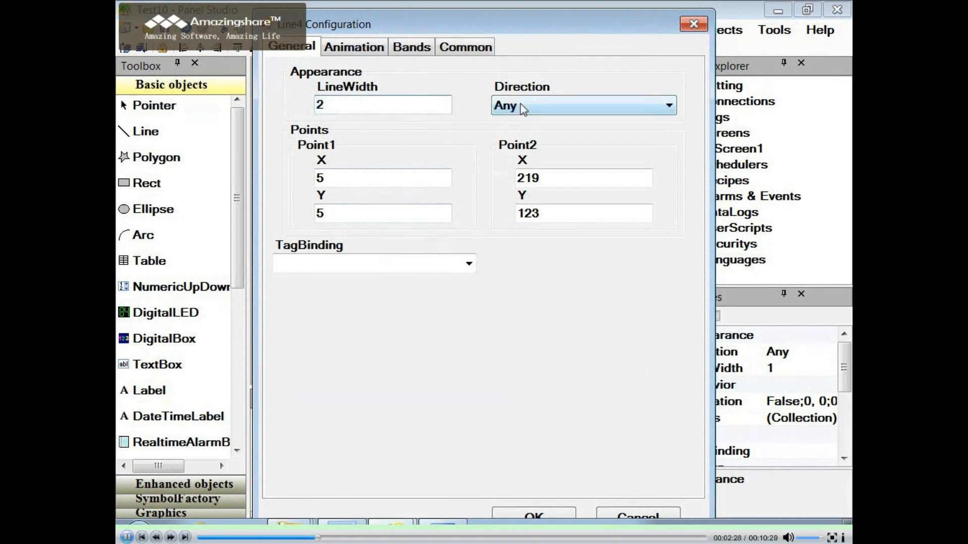
click(522, 107)
click(524, 136)
click(533, 514)
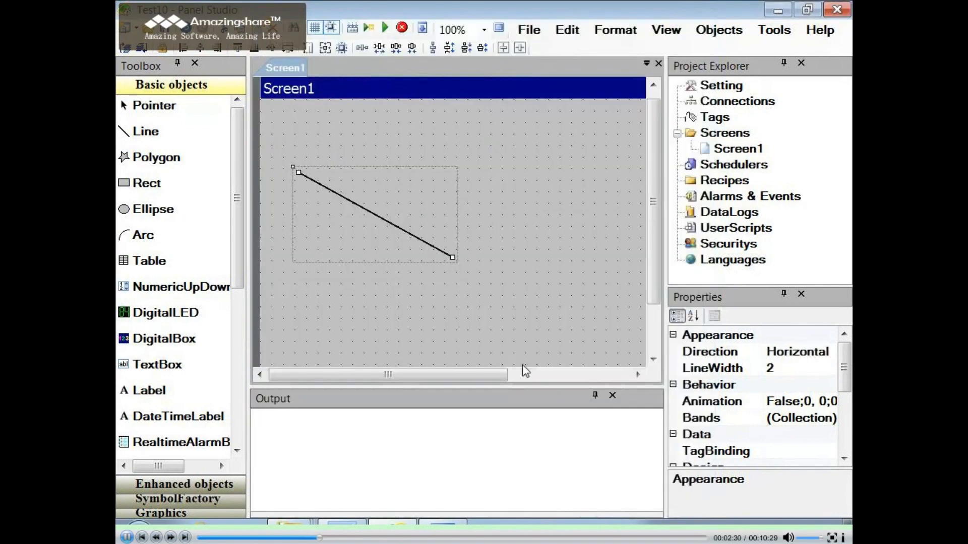
drag(452, 258, 467, 228)
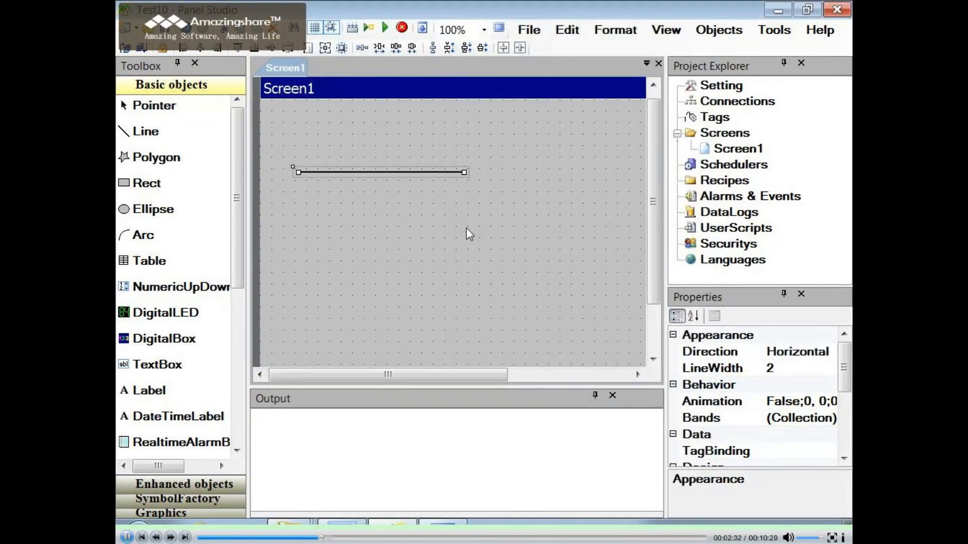
click(517, 242)
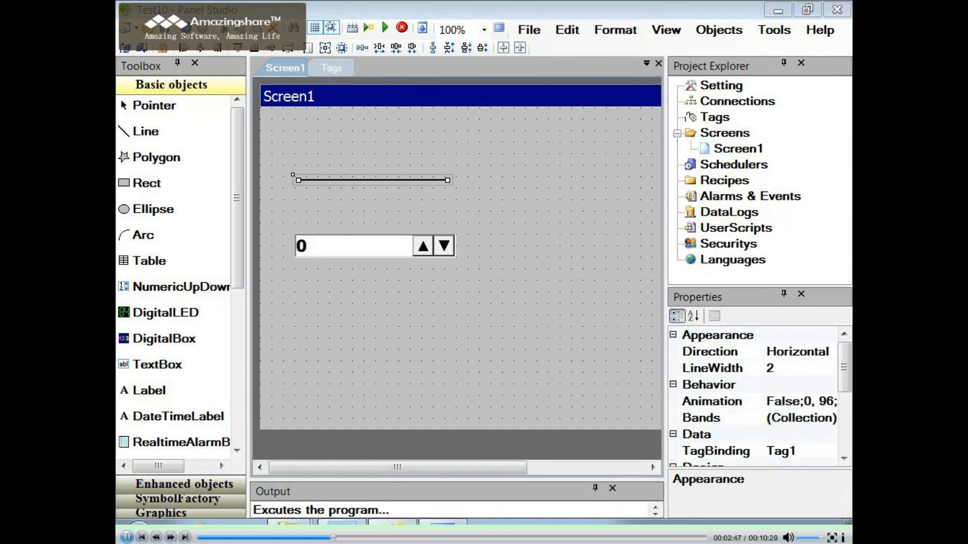
- Enable movement in the horizontal line's animation settings
double_click(379, 180)
click(356, 46)
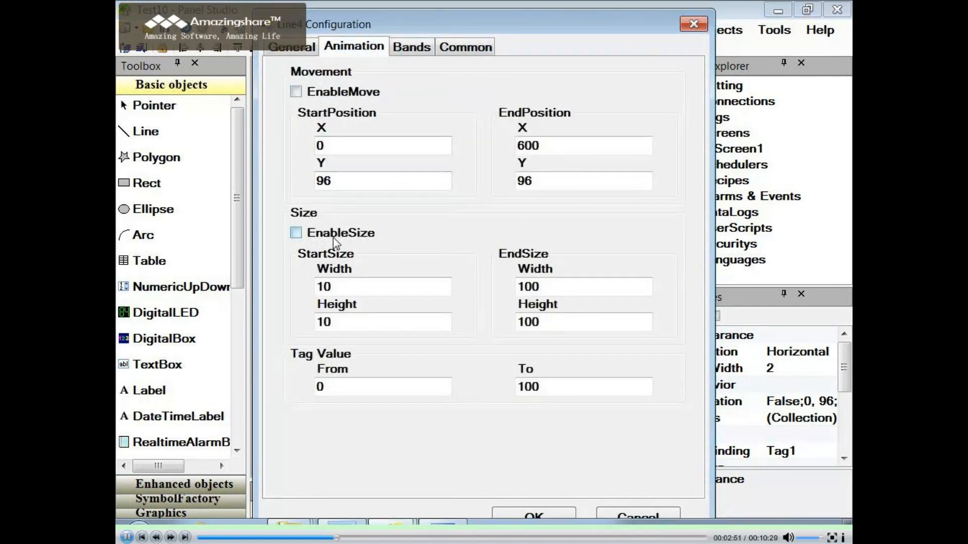
click(292, 47)
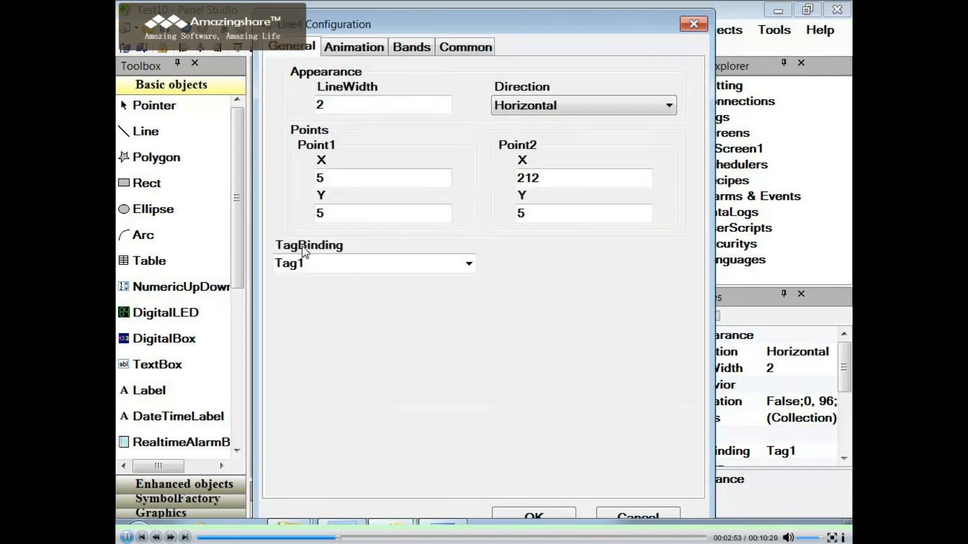
click(354, 47)
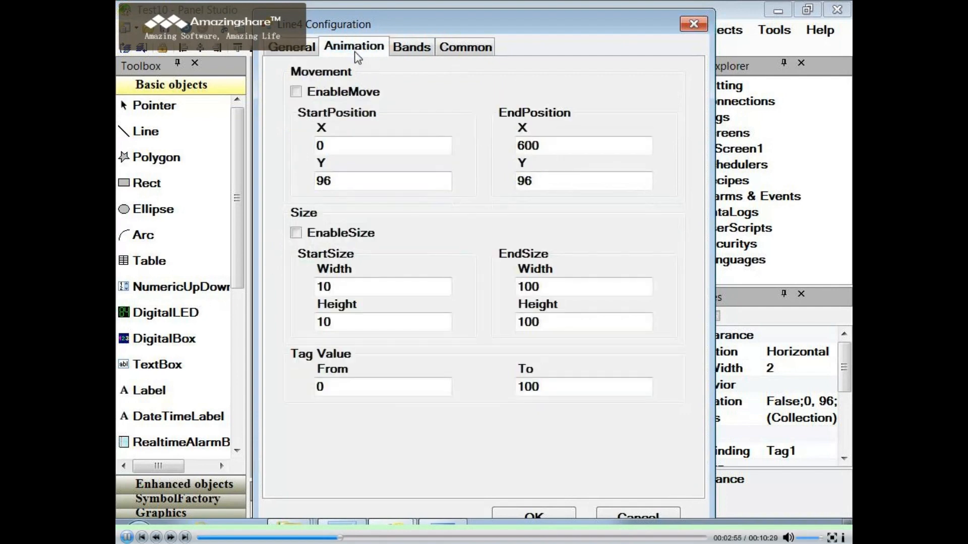
click(296, 92)
click(535, 515)
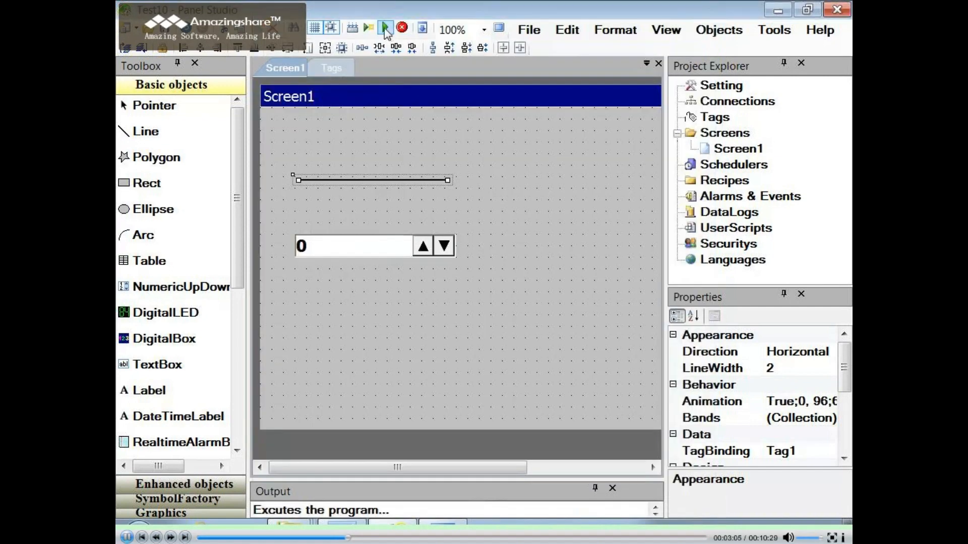
- Run the project and raise the numeric up/down value to 85 to test the line's movement
click(385, 29)
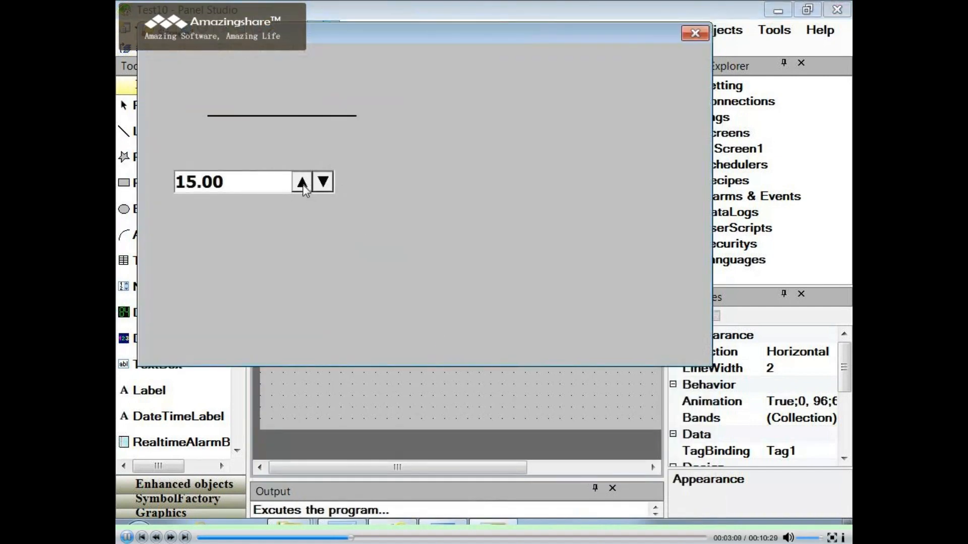
click(302, 182)
click(303, 182)
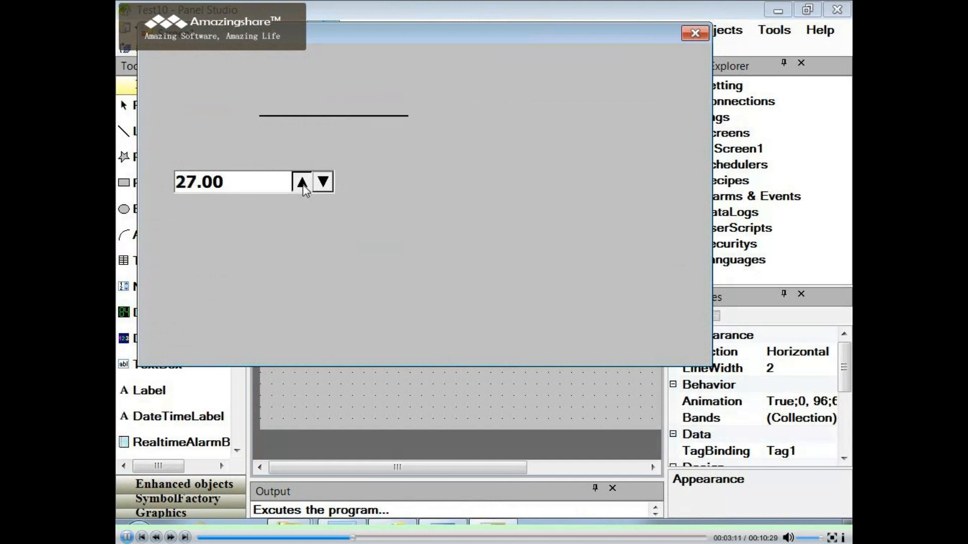
click(303, 183)
click(302, 183)
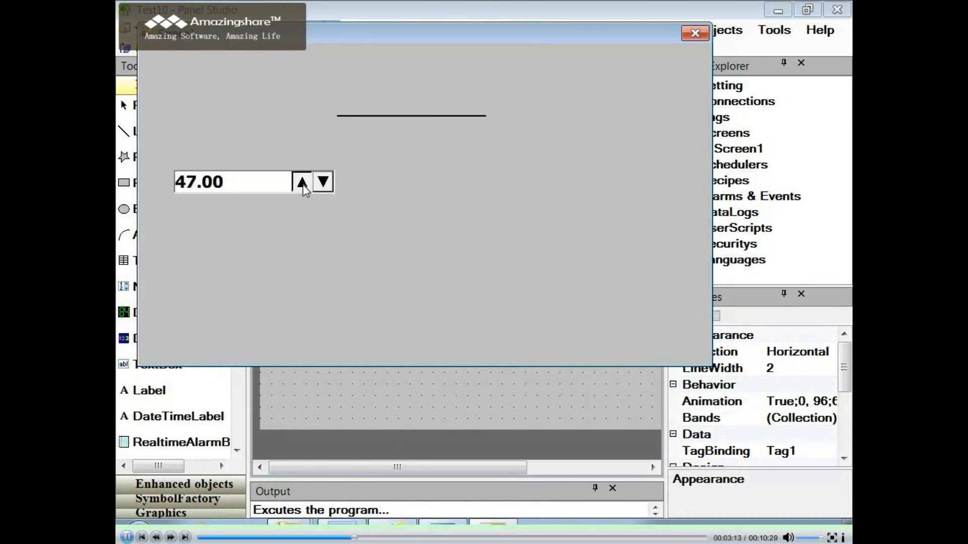
click(302, 182)
click(302, 183)
click(303, 182)
click(302, 182)
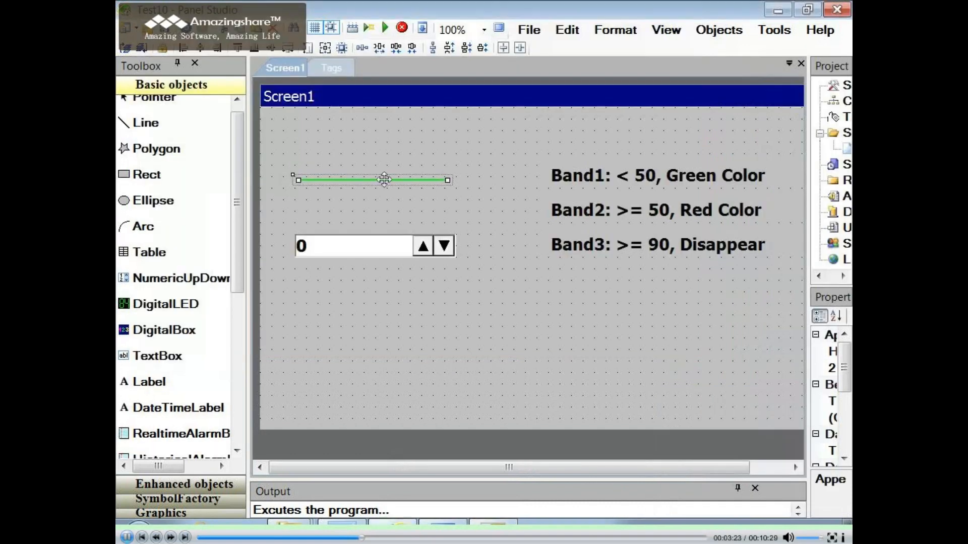
- Open the band settings in the line's configuration
double_click(384, 180)
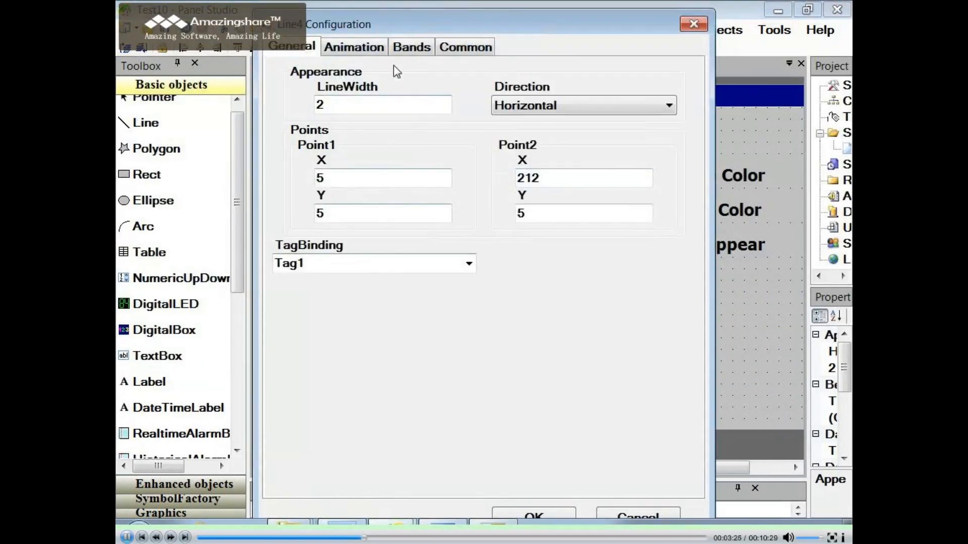
click(412, 48)
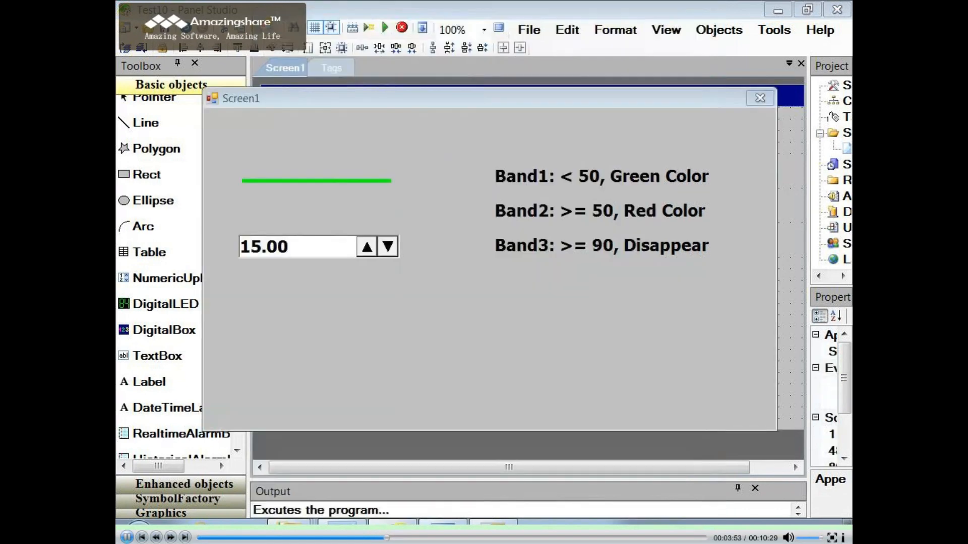
- Raise the numeric up/down value past 50 in the running screen to test the line's band behaviour
click(367, 247)
click(366, 246)
click(366, 247)
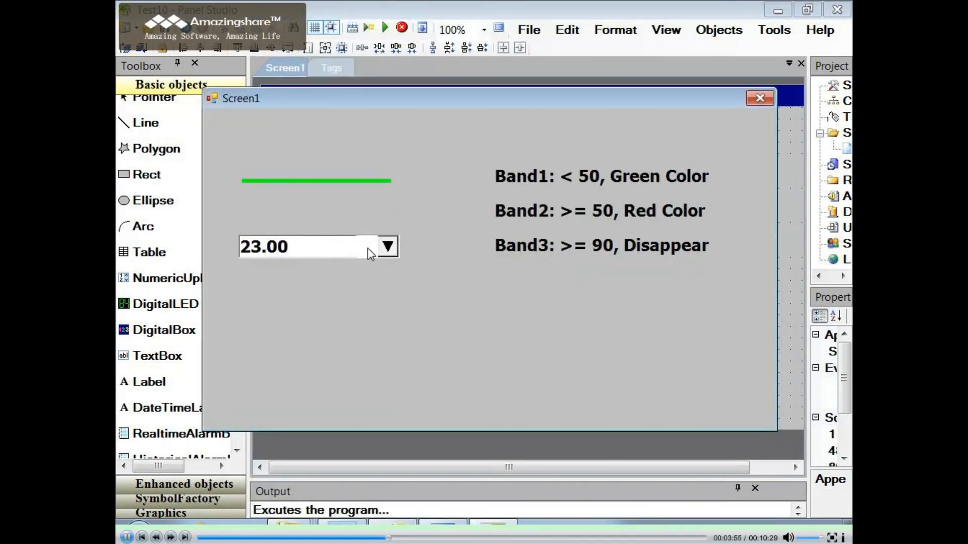
click(366, 246)
click(367, 247)
click(366, 247)
click(367, 247)
click(366, 246)
click(366, 247)
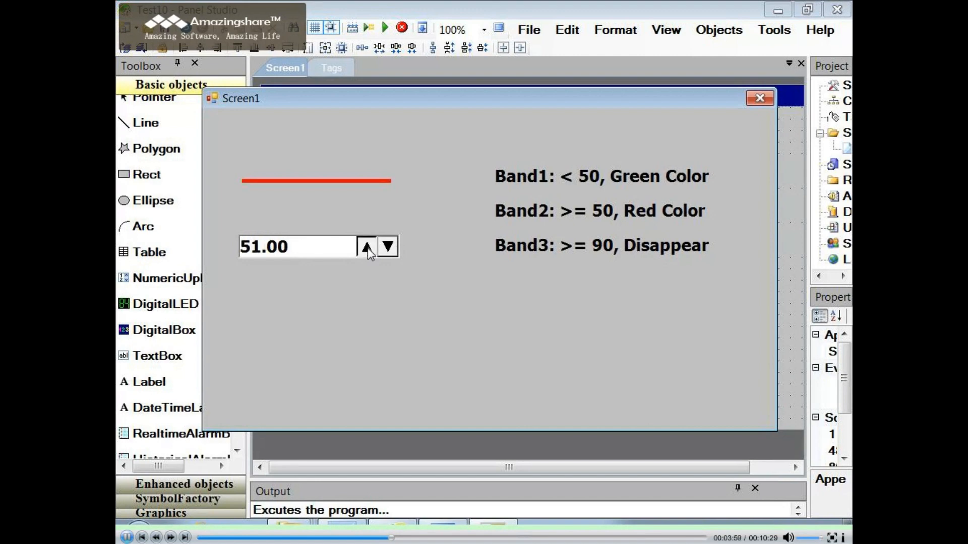
click(367, 246)
click(367, 246)
click(366, 247)
click(366, 246)
click(366, 247)
click(366, 247)
click(366, 247)
click(367, 246)
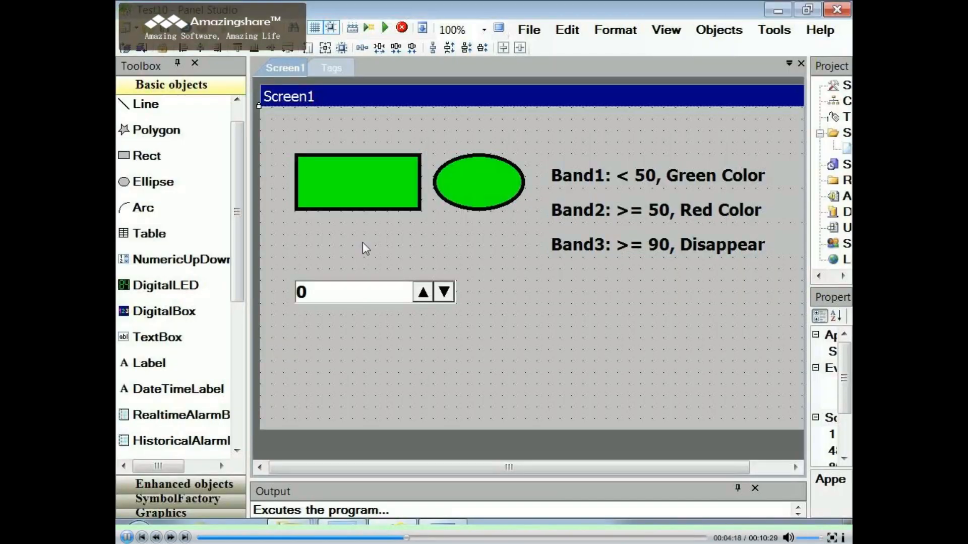
- Open the band settings in the green rectangle's configuration
click(350, 181)
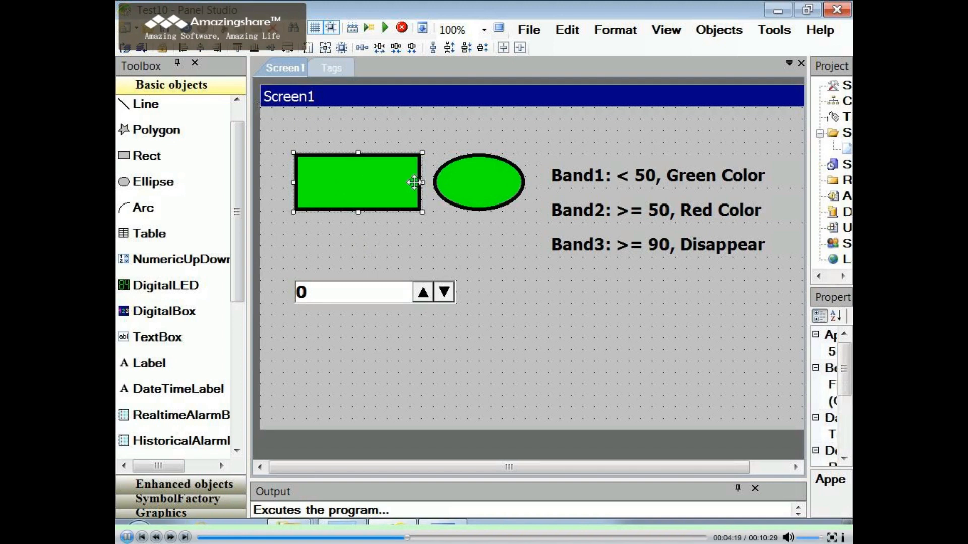
double_click(363, 183)
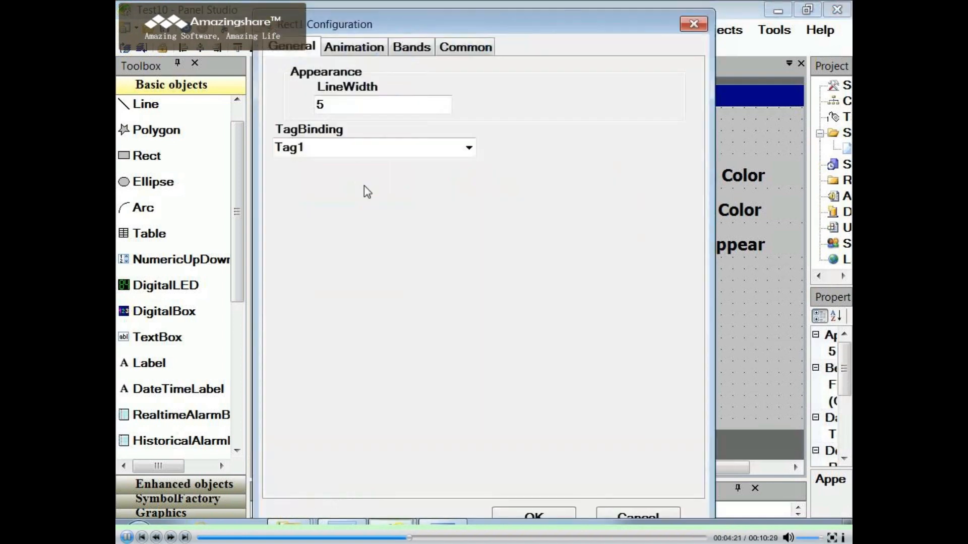
click(414, 50)
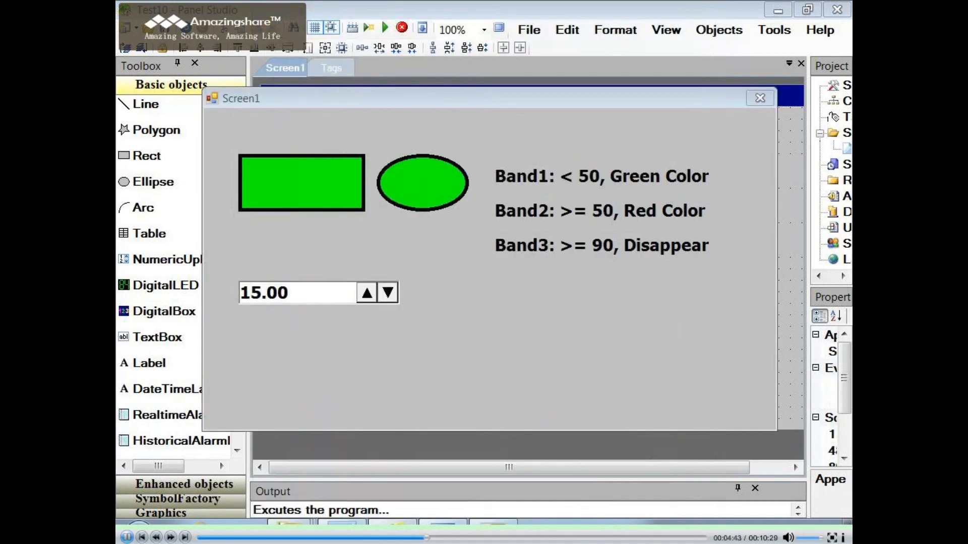
- Raise the numeric up/down value past 77 in the running screen to test the rectangle's and ellipse's bands
click(370, 291)
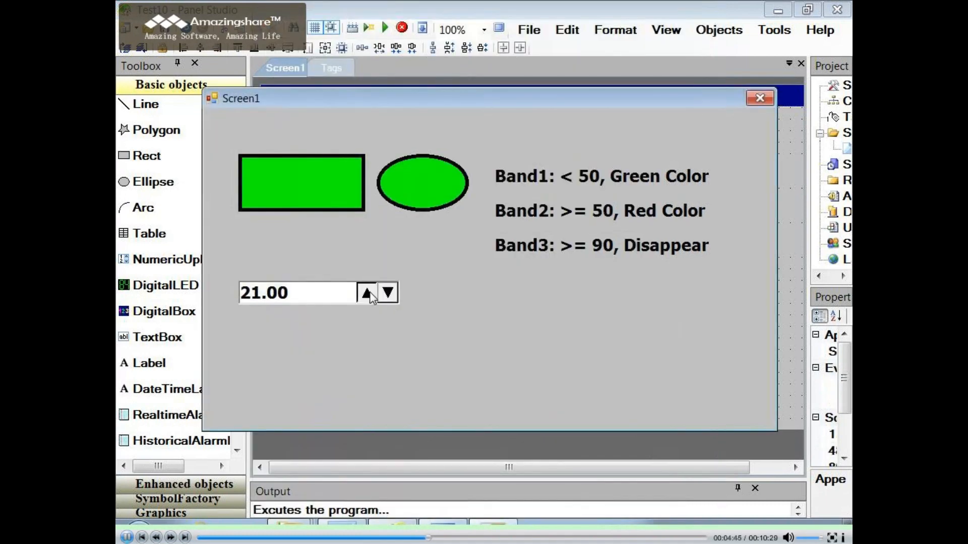
click(370, 292)
click(370, 292)
click(369, 292)
click(370, 291)
click(370, 291)
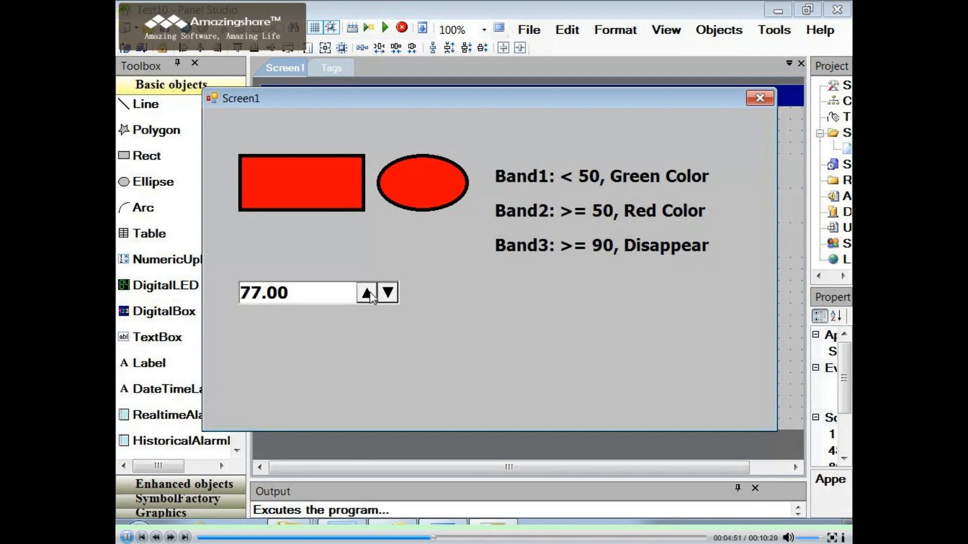
click(370, 291)
click(366, 292)
click(367, 292)
click(366, 292)
click(366, 291)
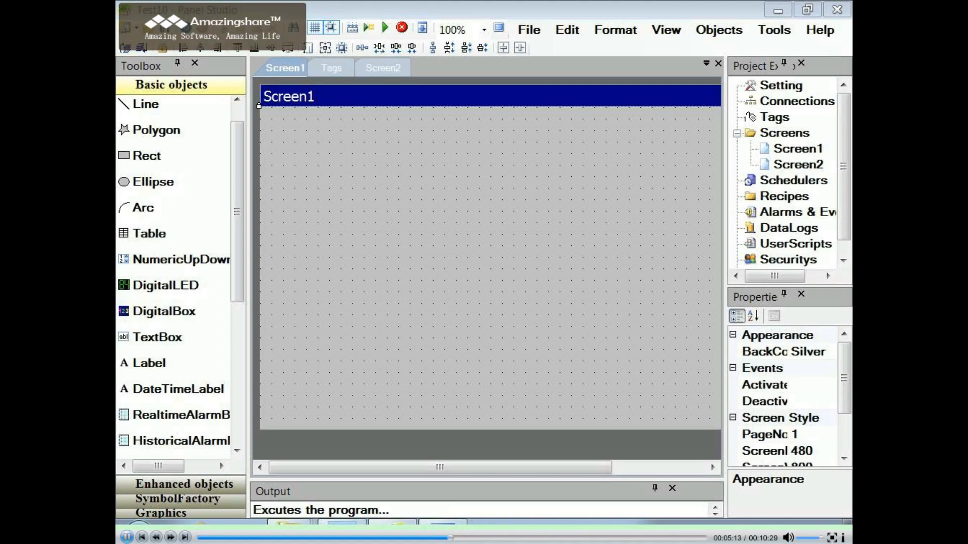
- Draw a table in the middle of Screen1 and set it to 5 rows and 10 columns
click(149, 233)
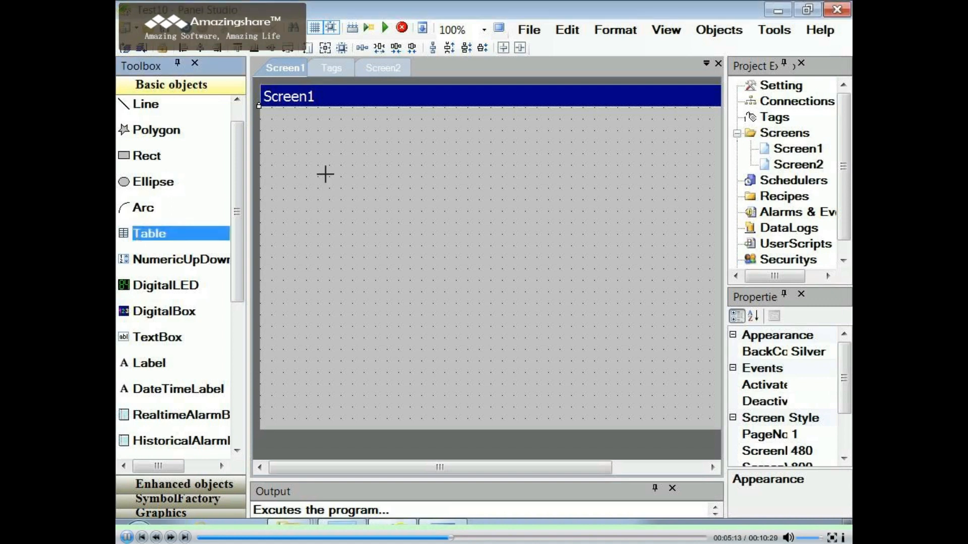
mouse_move(318, 166)
mouse_down()
mouse_move(555, 335)
mouse_move(549, 328)
mouse_up()
double_click(427, 246)
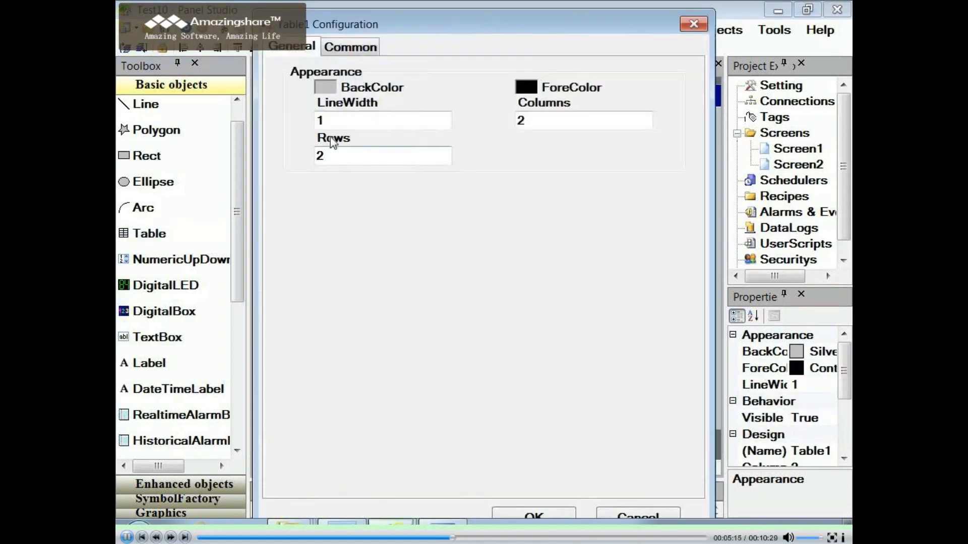
double_click(322, 156)
text(5)
double_click(524, 119)
text(10)
- Set the table's background color to olive and enlarge the table from its lower-right corner
click(326, 88)
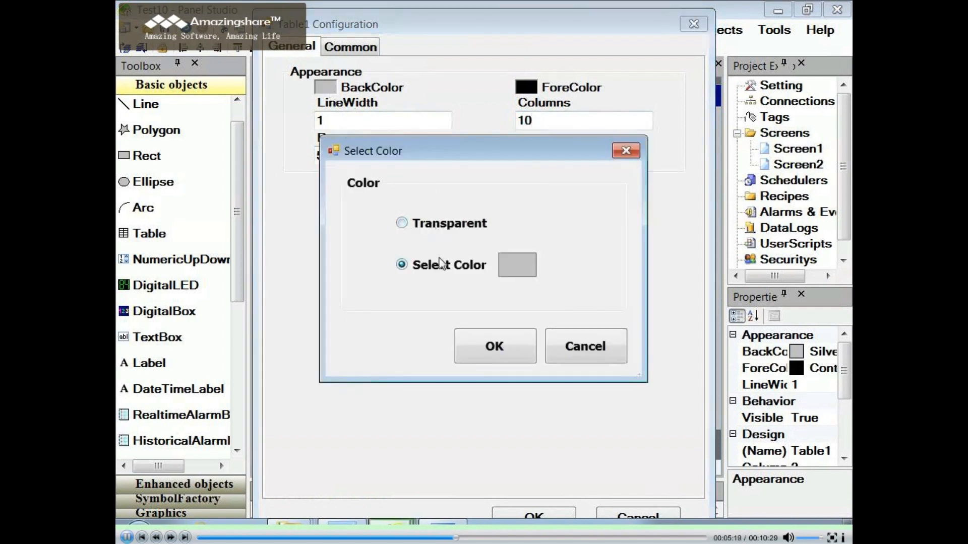
click(510, 264)
click(427, 231)
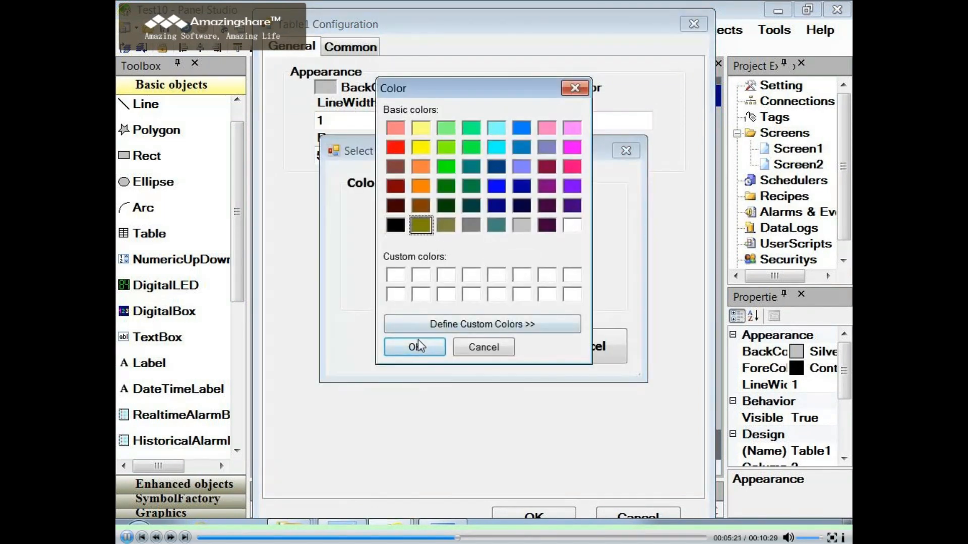
click(417, 345)
click(487, 354)
click(541, 516)
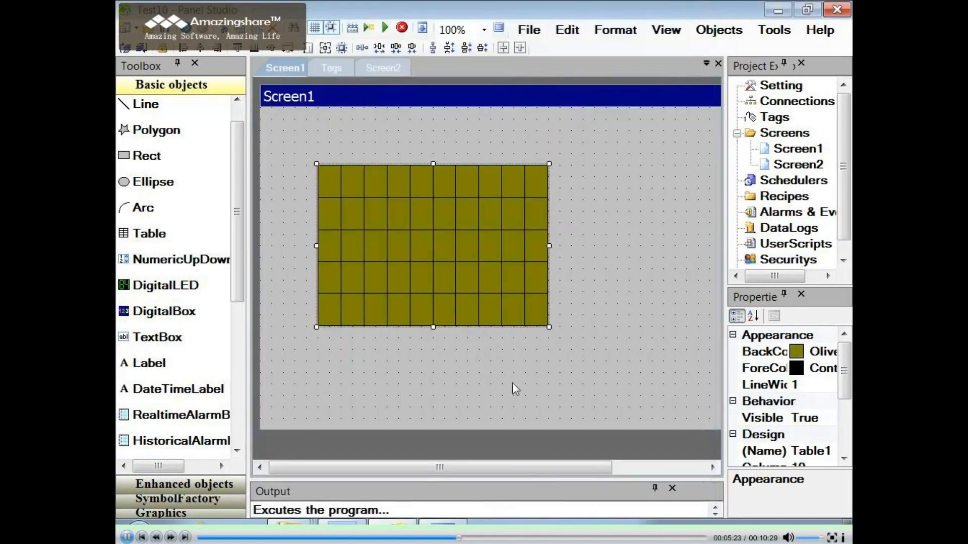
drag(550, 327, 675, 361)
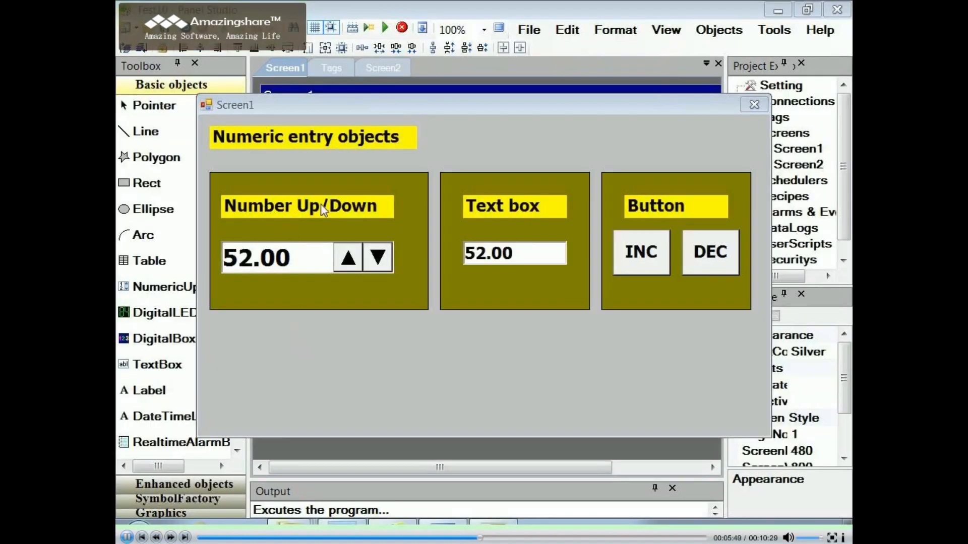
- Raise the Number Up/Down value to 55 and lower it to 52 to test the object
click(356, 266)
click(356, 265)
click(356, 266)
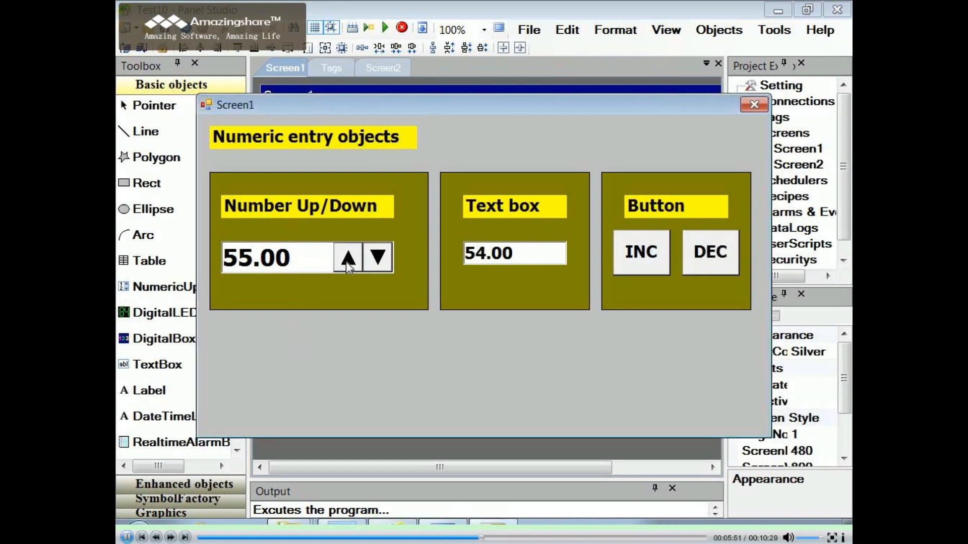
click(375, 261)
click(376, 262)
click(376, 262)
- Enter 59 in the running screen's text box using the on-screen keypad
click(505, 254)
click(461, 247)
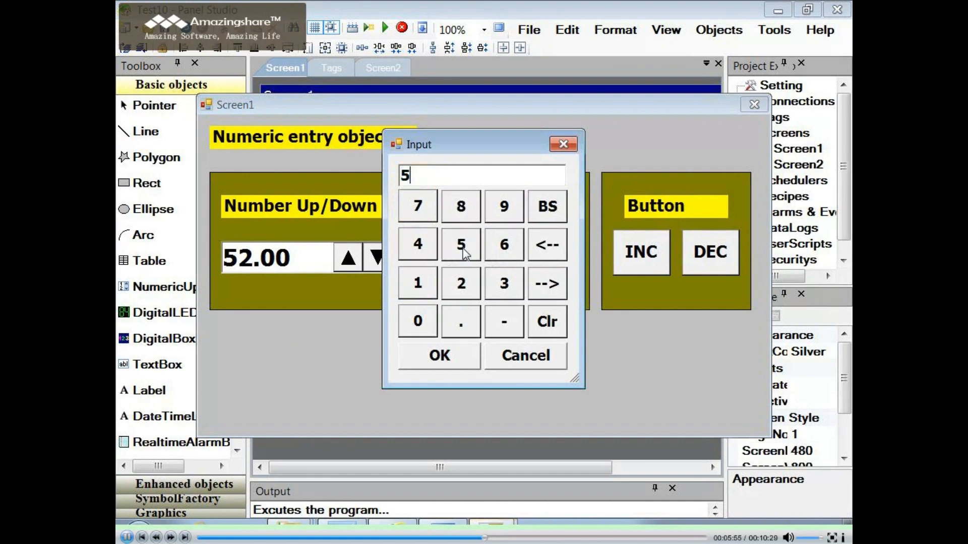
click(504, 207)
click(454, 356)
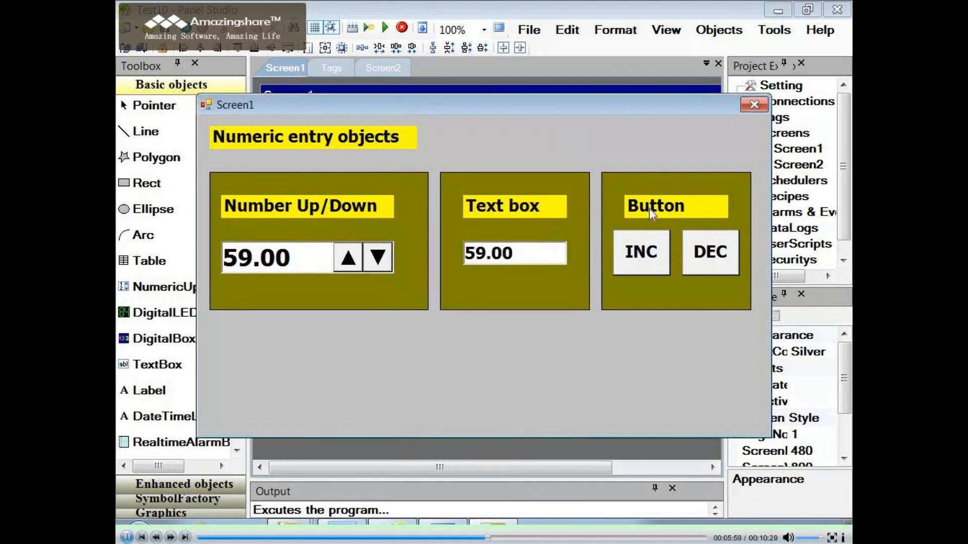
- Test the increment and decrement buttons by raising the value to 61 and lowering it to 59
click(650, 251)
click(650, 251)
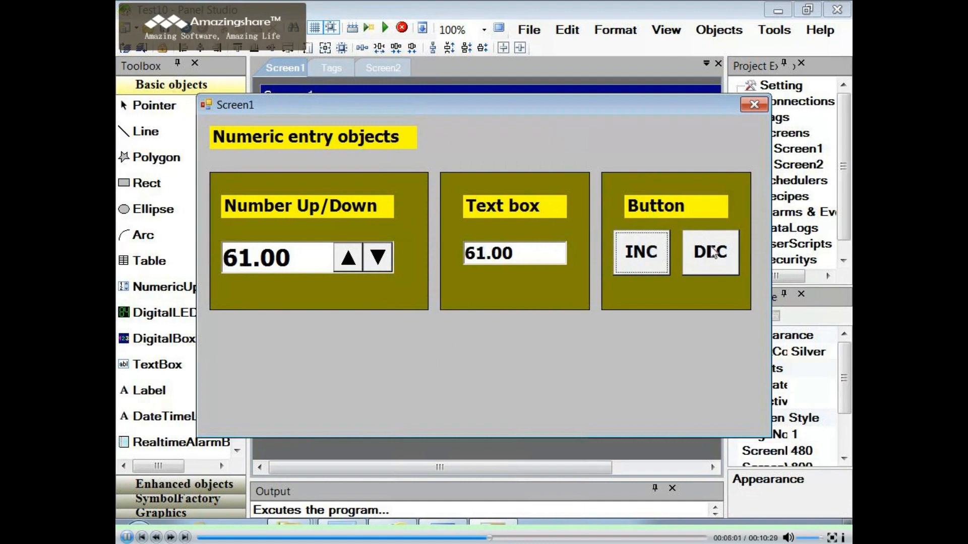
click(712, 253)
click(713, 254)
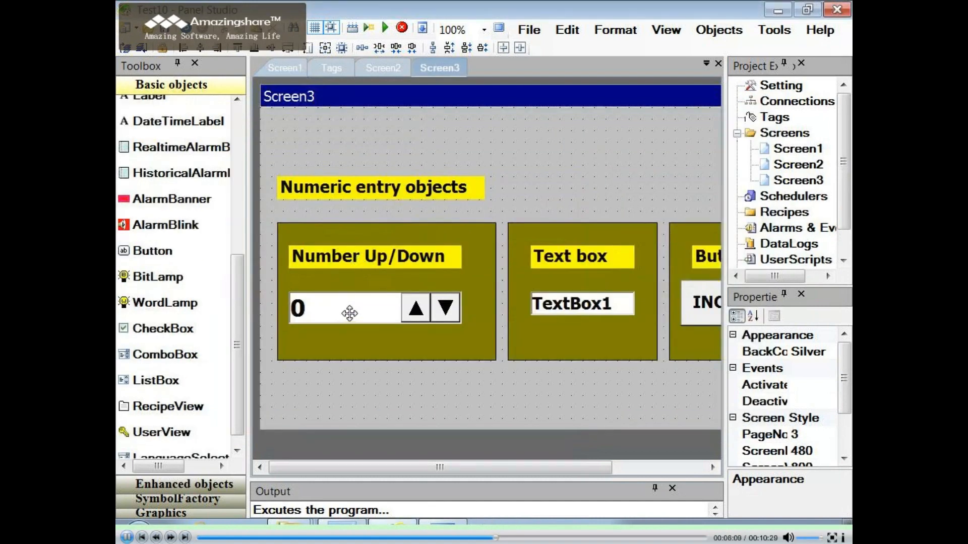
- Examine the general settings and tag bindings of the Number Up/Down and text box objects on Screen3
double_click(350, 310)
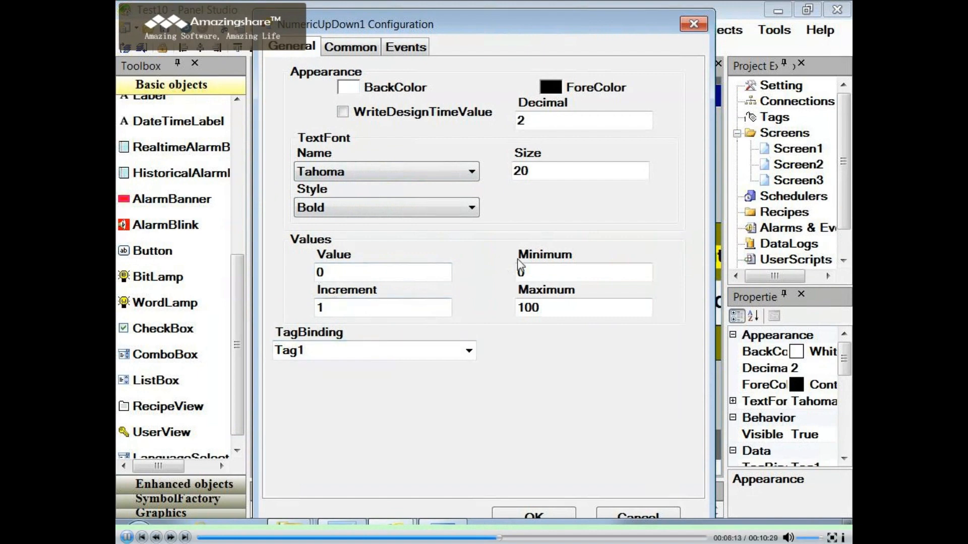
click(519, 512)
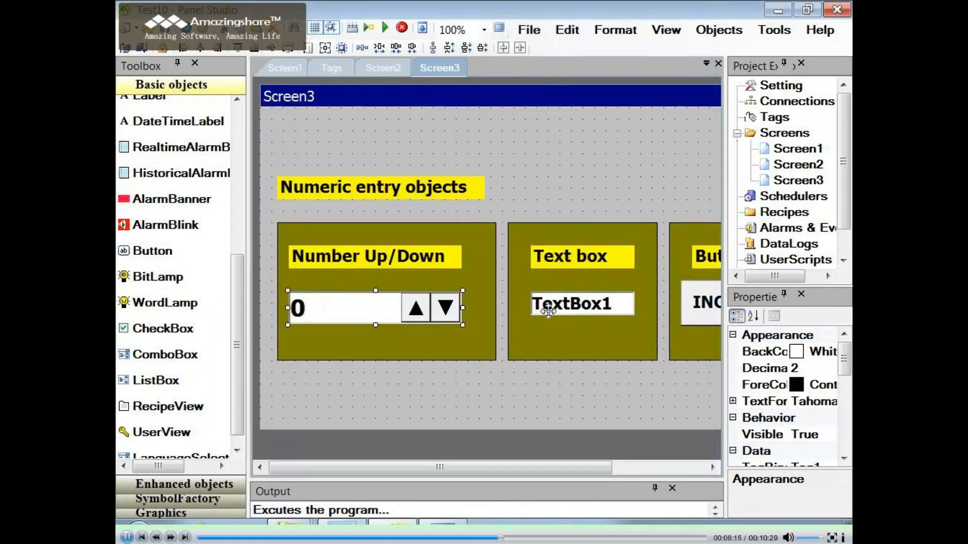
click(558, 305)
double_click(558, 305)
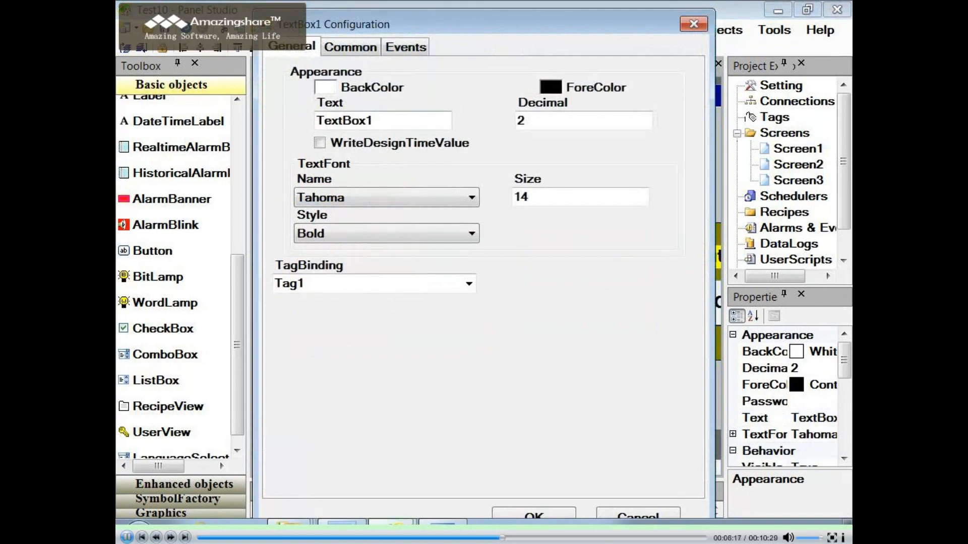
click(542, 518)
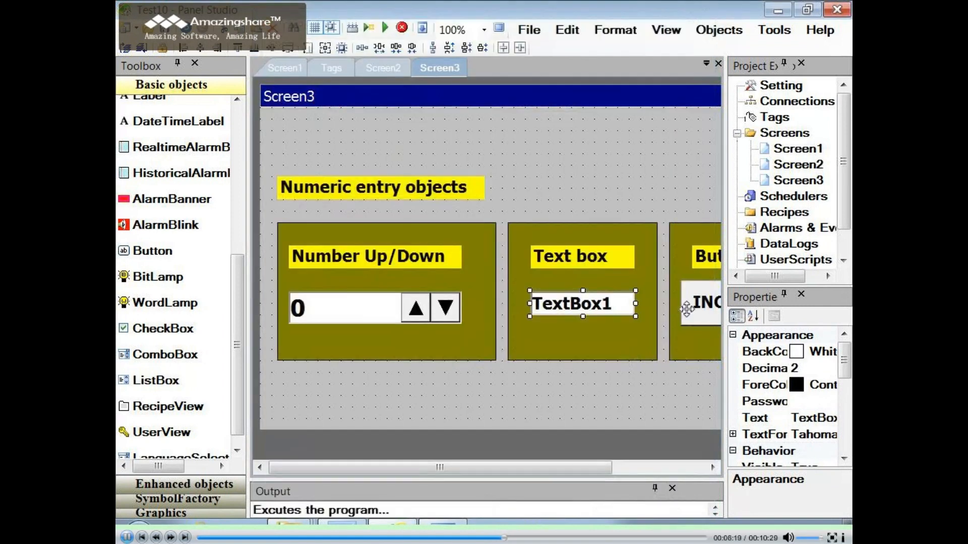
- Examine the INC button's general settings and its events
click(692, 305)
double_click(691, 306)
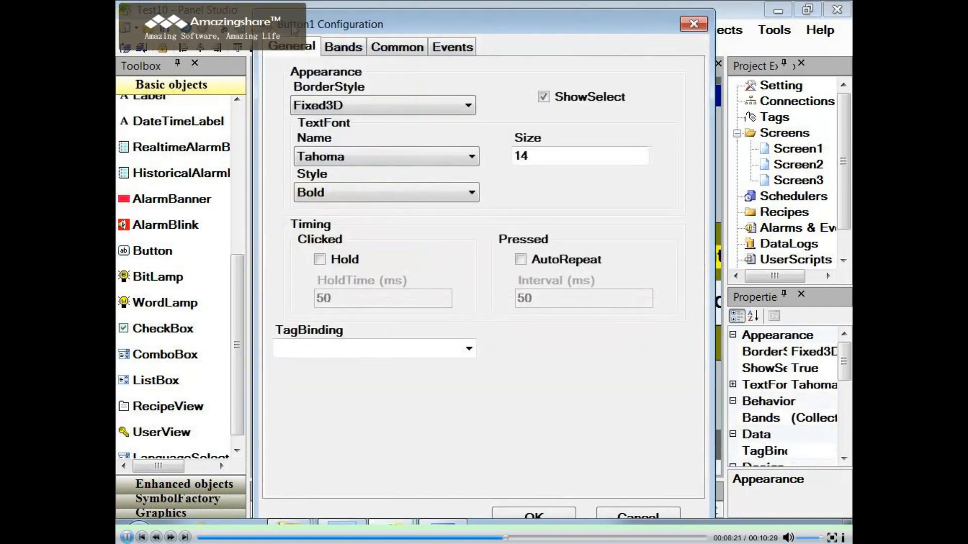
click(444, 48)
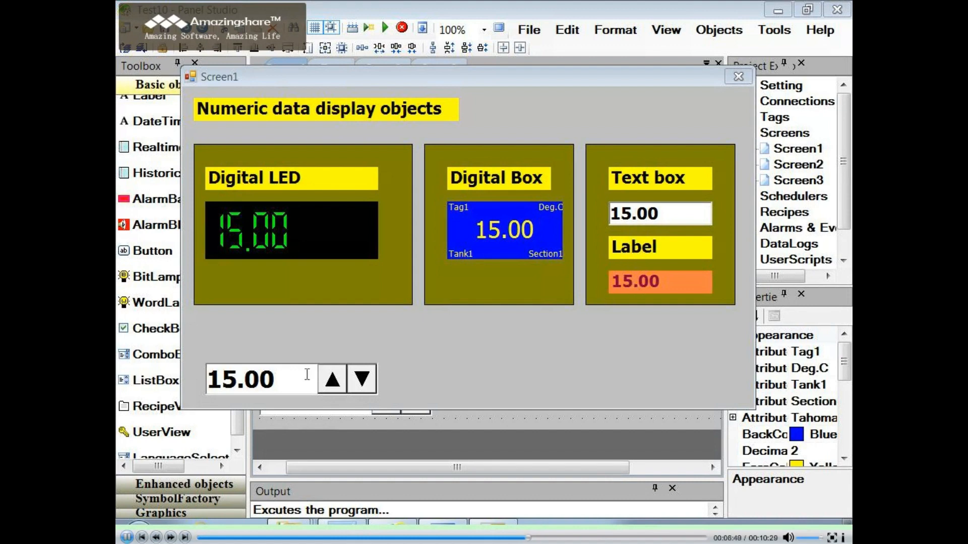
- Test the numeric display objects by raising the value to 18 and lowering it to 15, then close the running screen
click(336, 388)
click(336, 388)
click(336, 388)
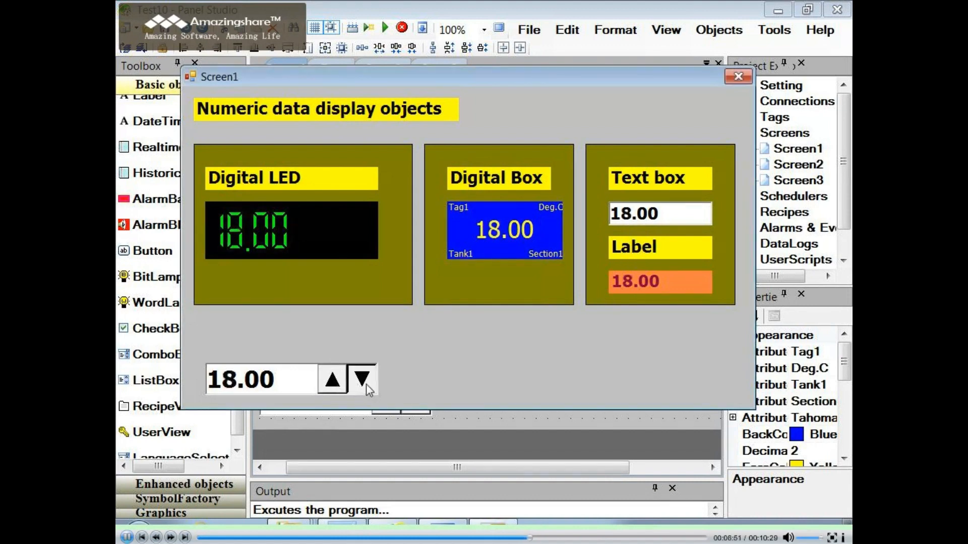
click(367, 387)
click(368, 388)
click(368, 388)
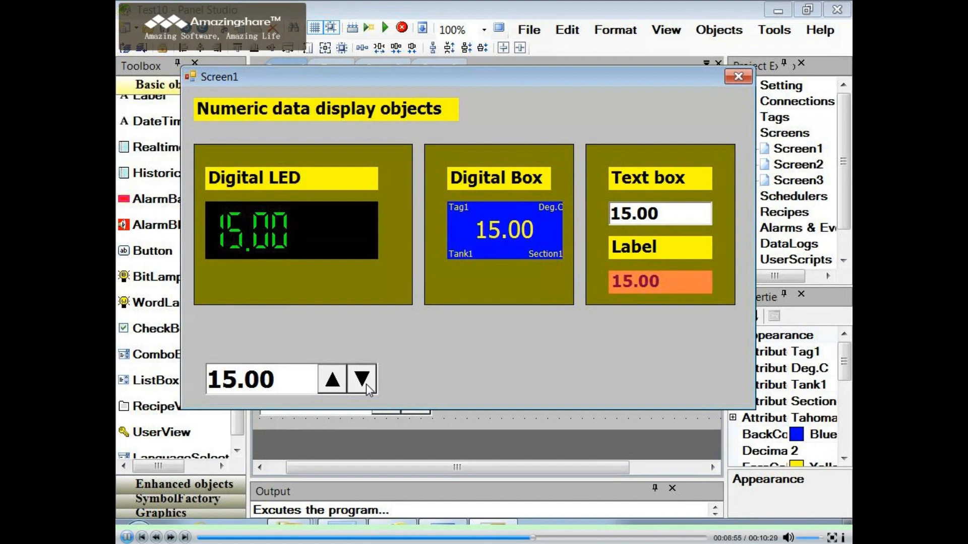
key(alt+F4)
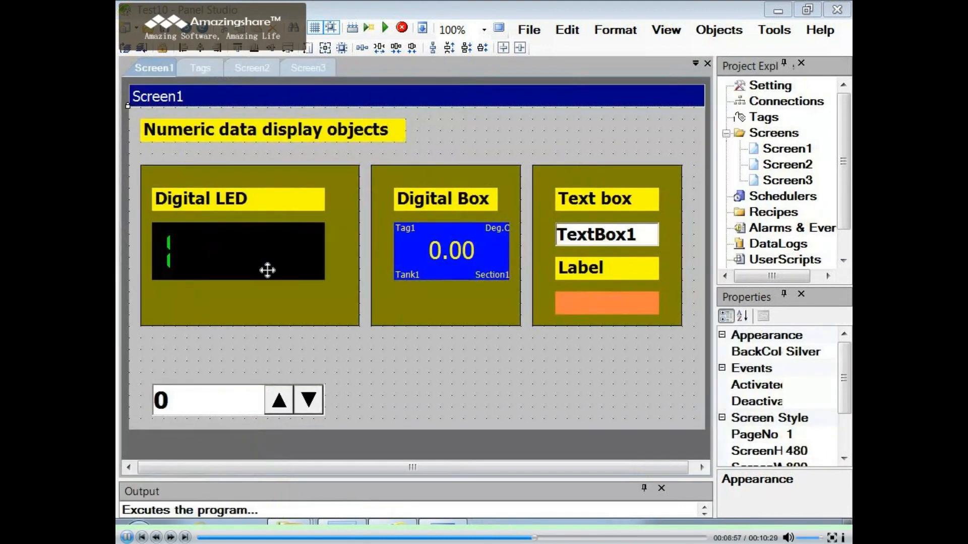
- Examine the general settings and tag bindings of the Digital LED and Digital Box objects on Screen1
click(267, 262)
double_click(268, 261)
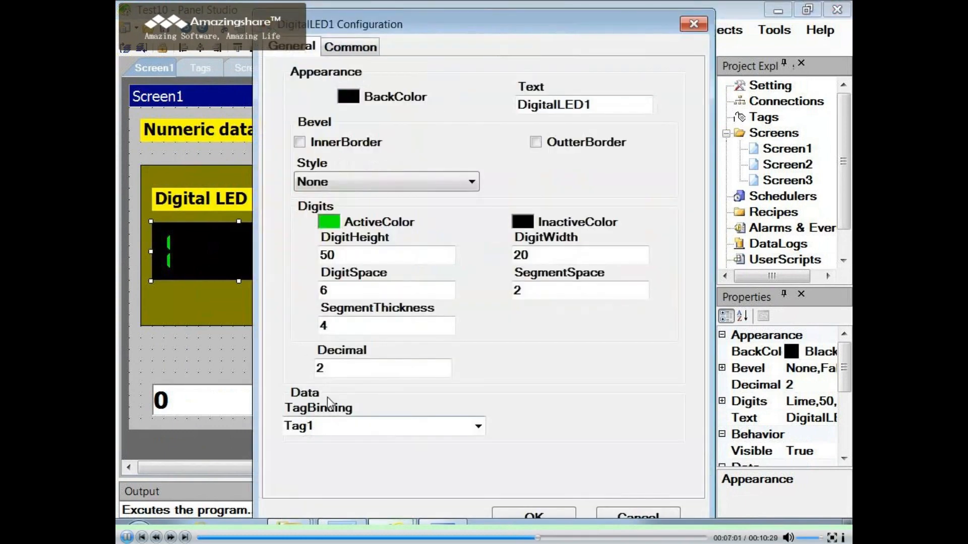
click(537, 514)
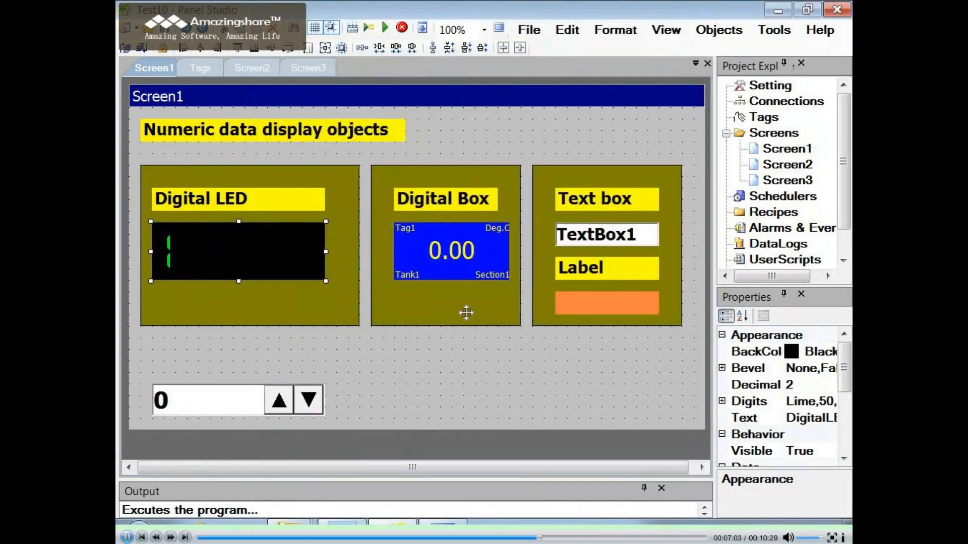
click(445, 248)
double_click(439, 248)
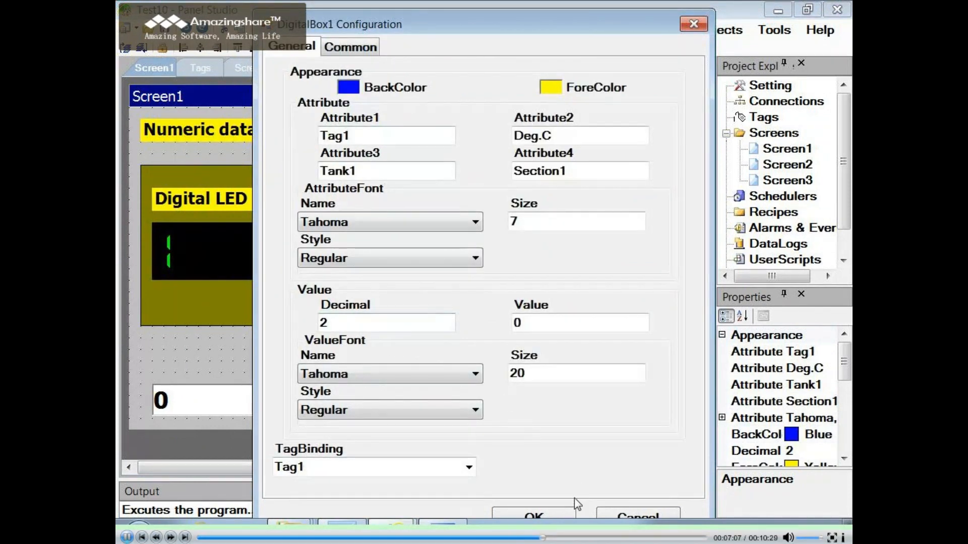
click(537, 514)
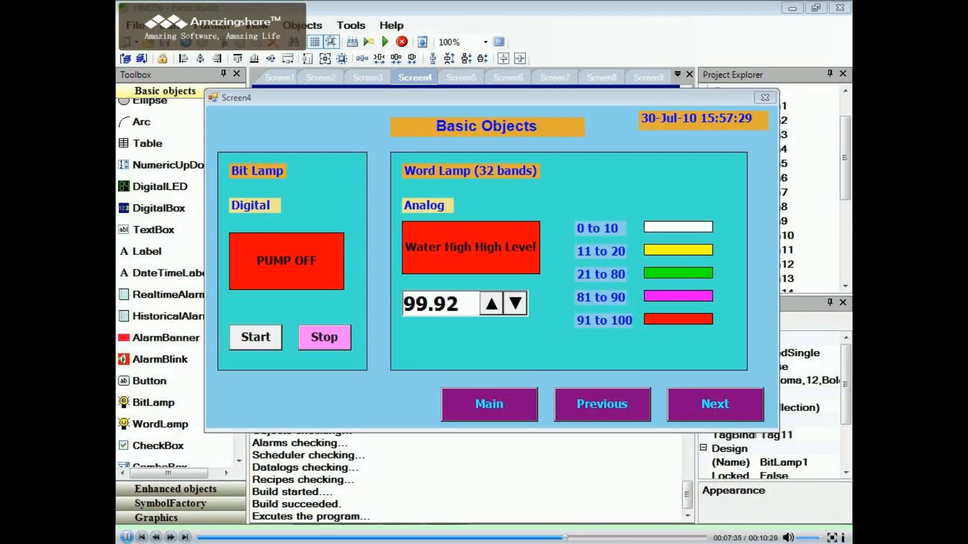
- Start and stop the pump to test the bit lamp, and raise the analog value through the word lamp's bands
click(255, 337)
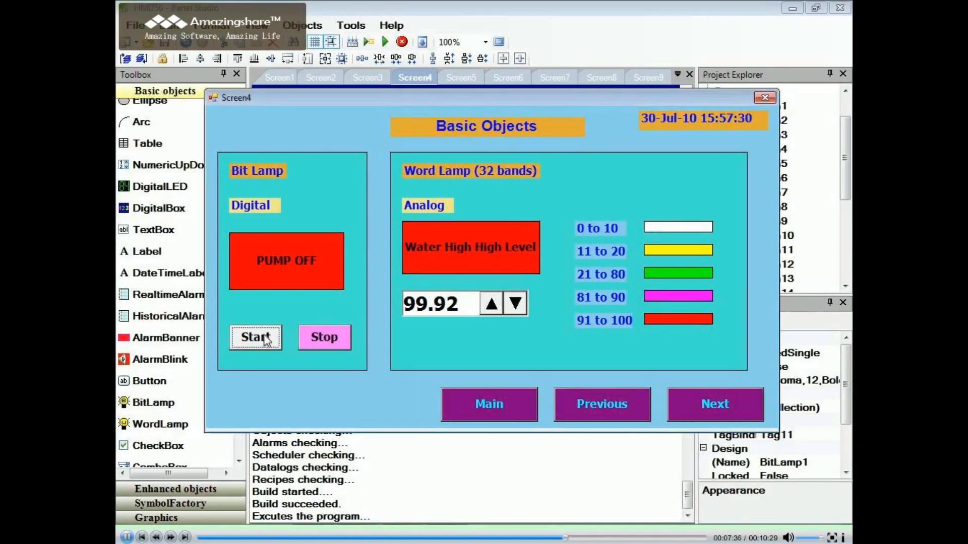
click(312, 340)
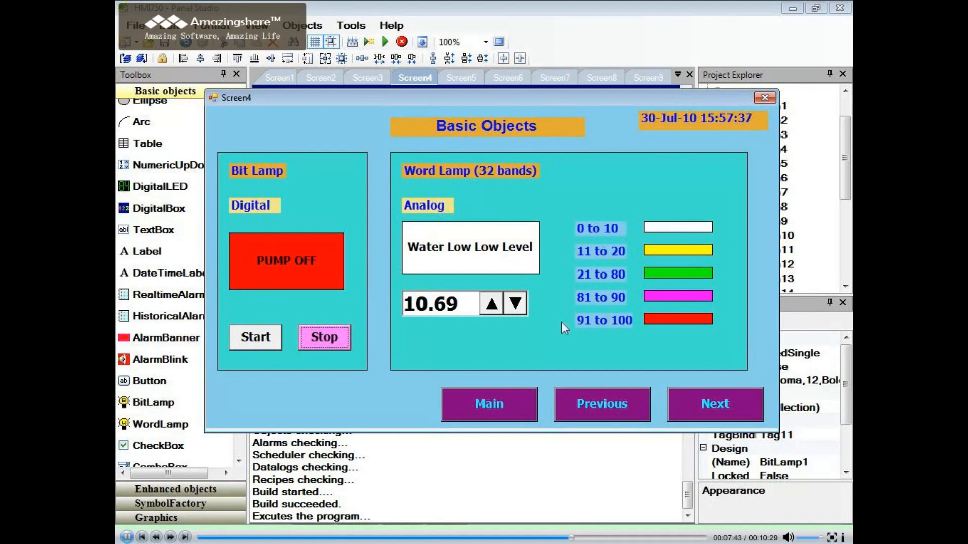
click(492, 303)
click(493, 303)
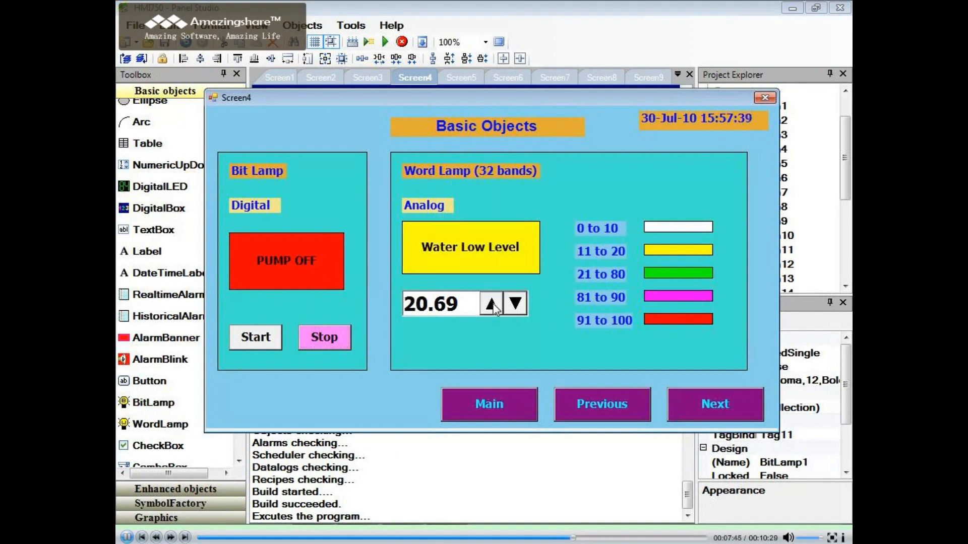
click(492, 304)
click(492, 304)
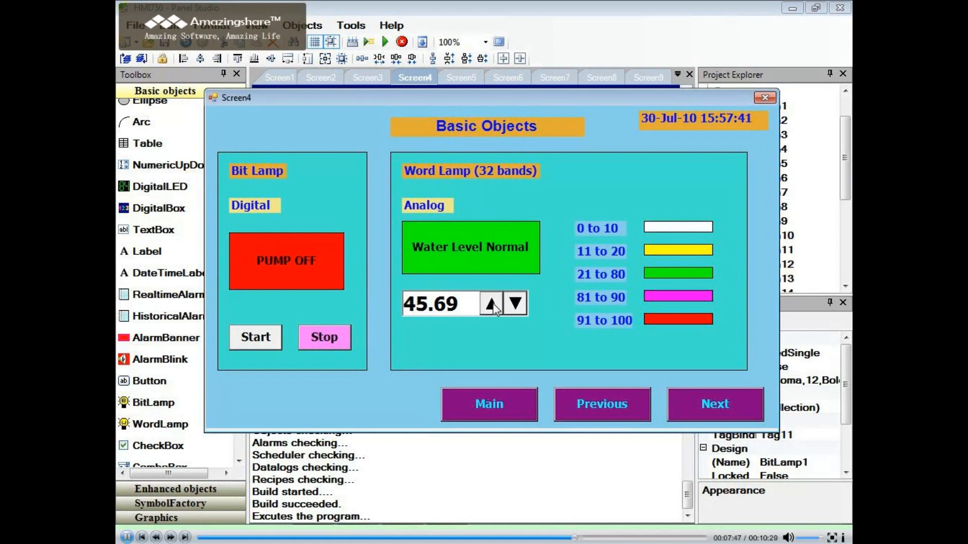
click(493, 304)
click(493, 304)
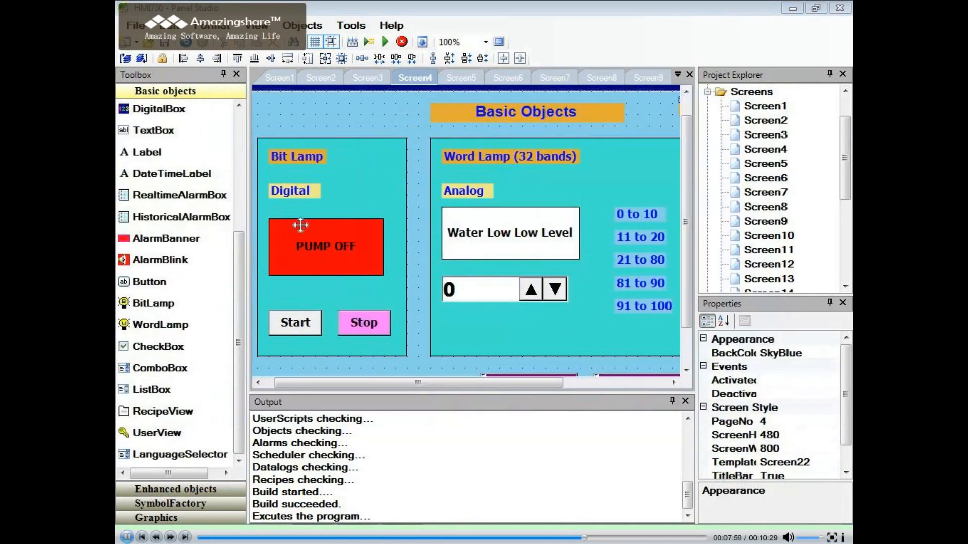
- Examine the PUMP OFF bit lamp's tag binding and the settings of both its bands
double_click(310, 247)
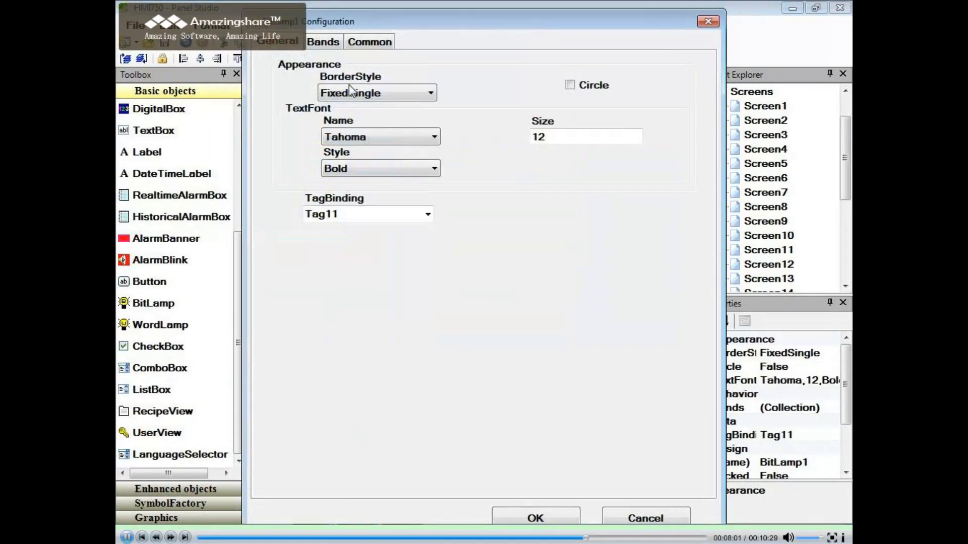
click(321, 43)
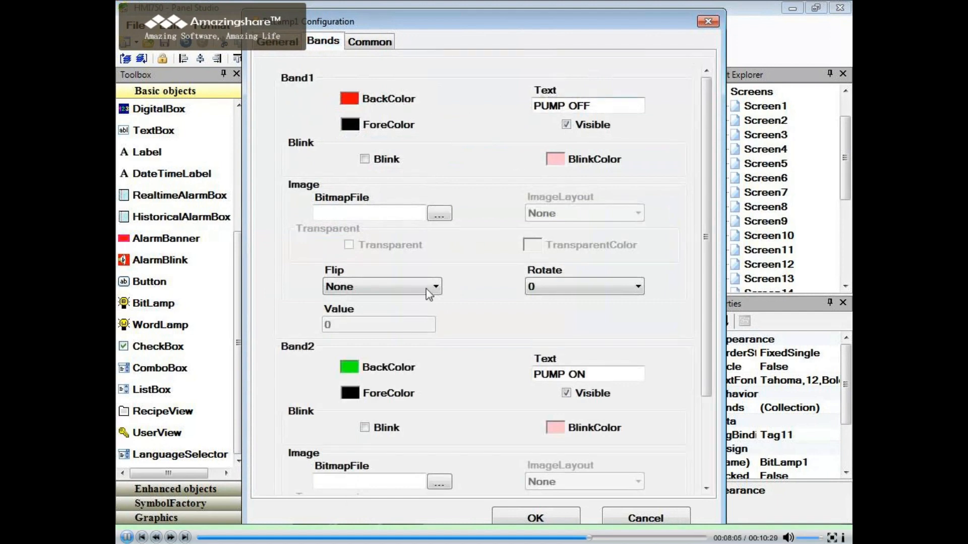
drag(706, 302, 705, 388)
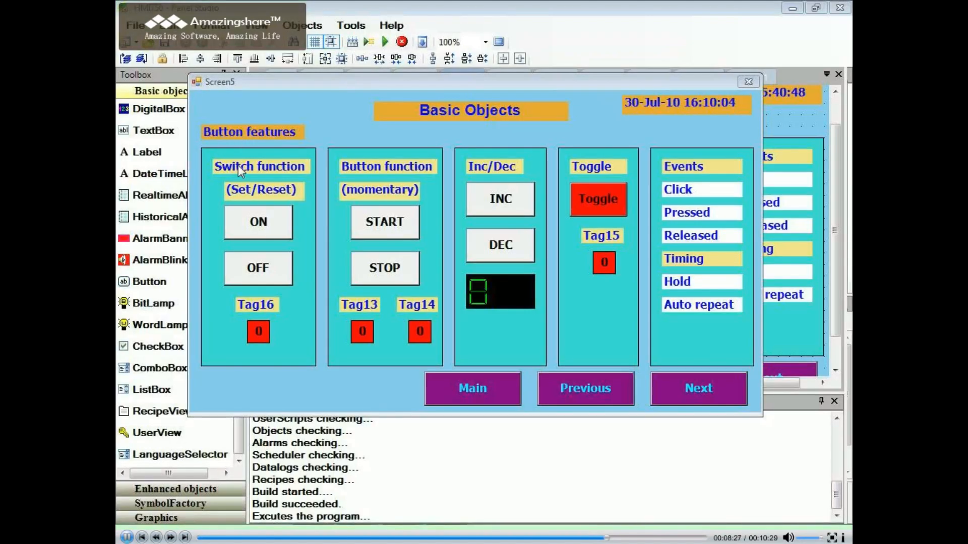
- Test the set/reset switch with ON and OFF, and the momentary function with START and STOP
click(261, 230)
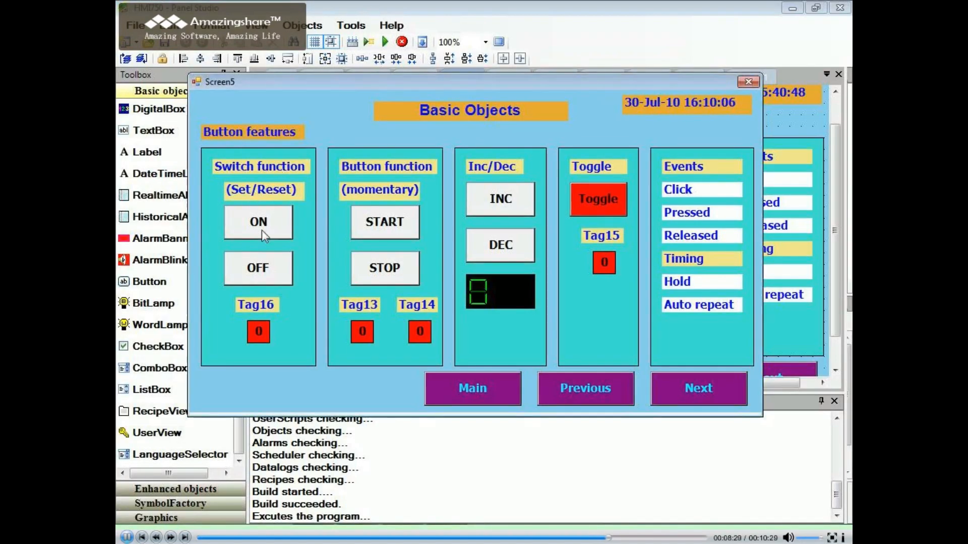
click(261, 276)
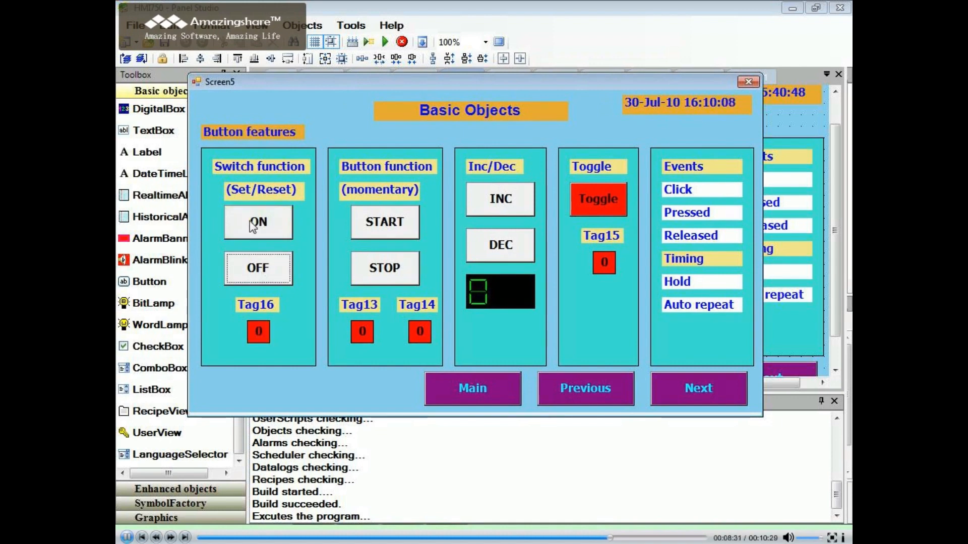
click(259, 222)
click(267, 272)
click(267, 272)
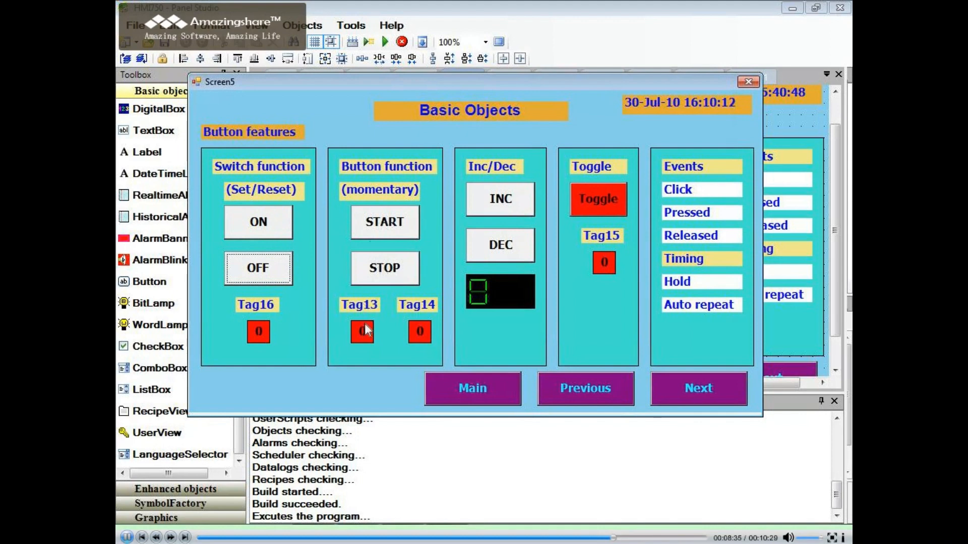
click(373, 232)
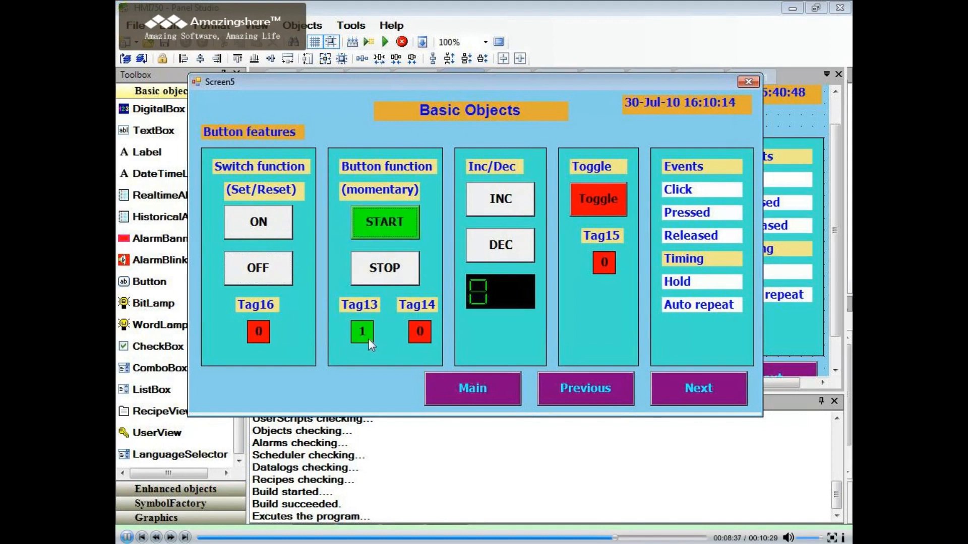
click(374, 275)
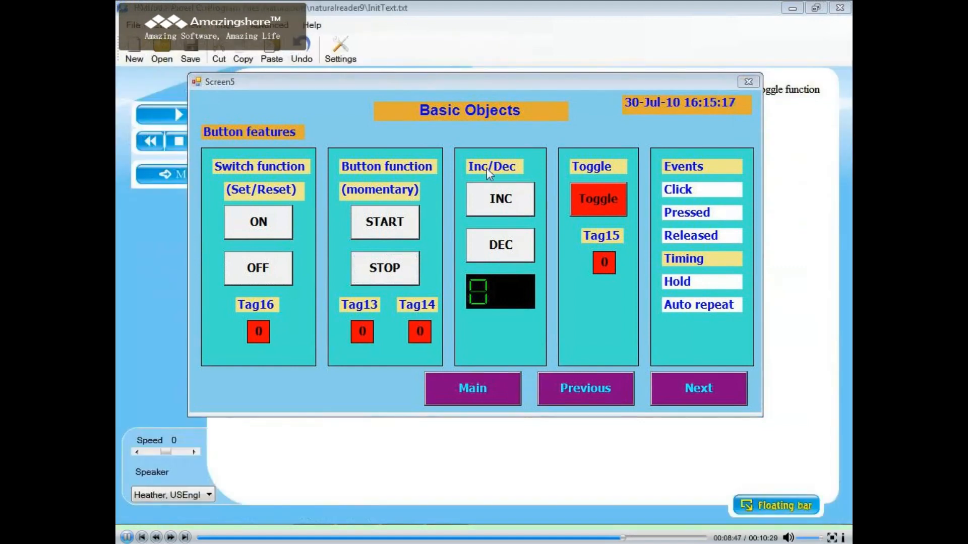
- Test the INC and DEC buttons on the displayed value and operate the toggle button for Tag15
click(497, 207)
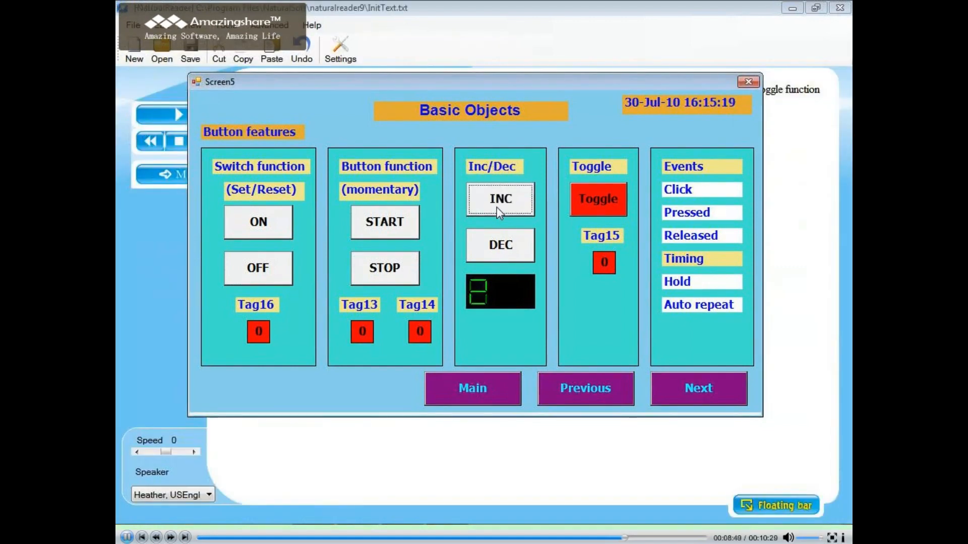
click(509, 248)
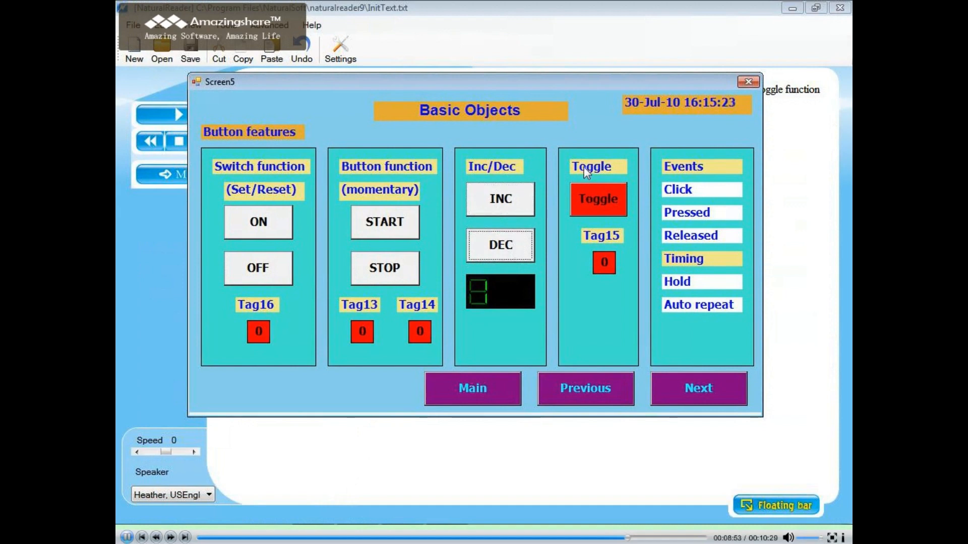
click(595, 198)
click(594, 198)
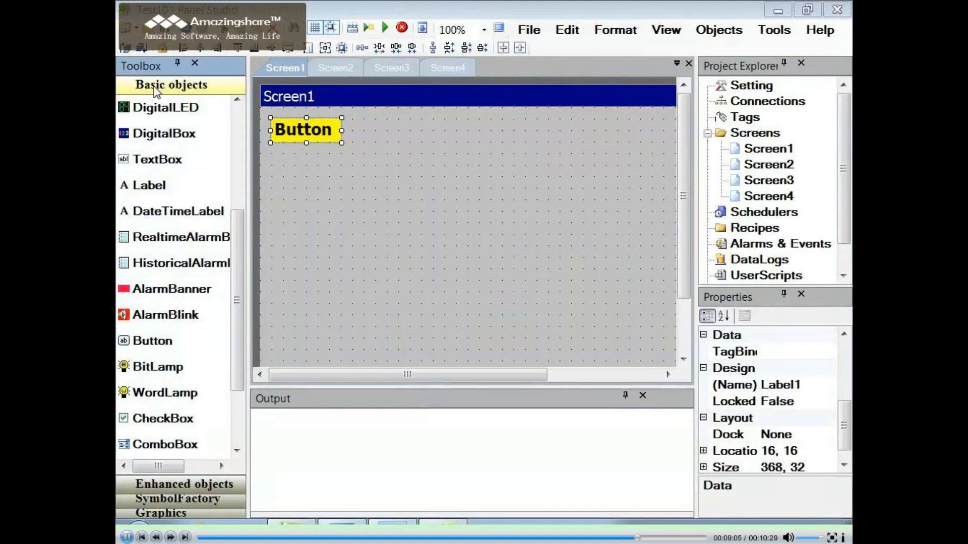
- Draw a new button below the yellow Button label on Screen1
click(151, 341)
drag(306, 188, 513, 268)
- Examine the new button's general, band and common settings and its Clicked, Pressed and Released events
double_click(425, 214)
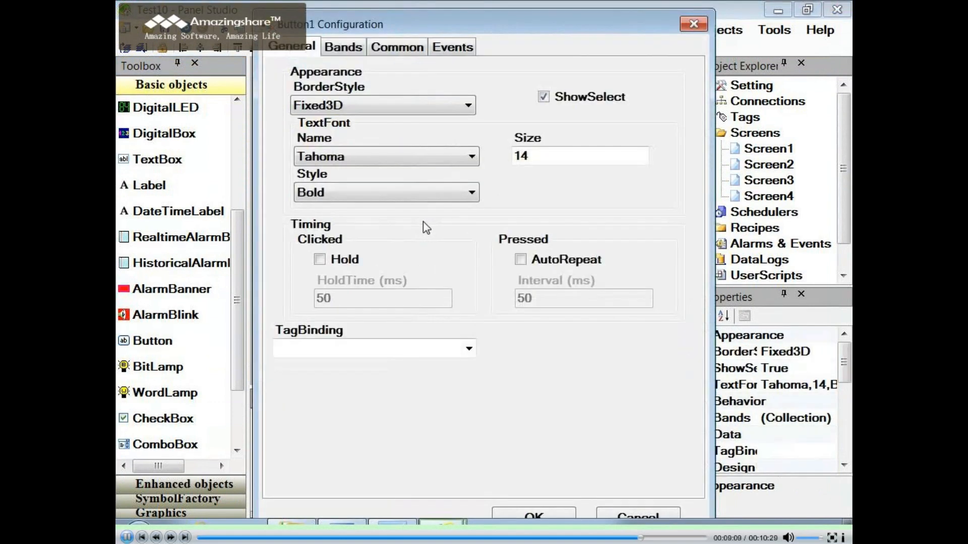
click(341, 50)
click(399, 53)
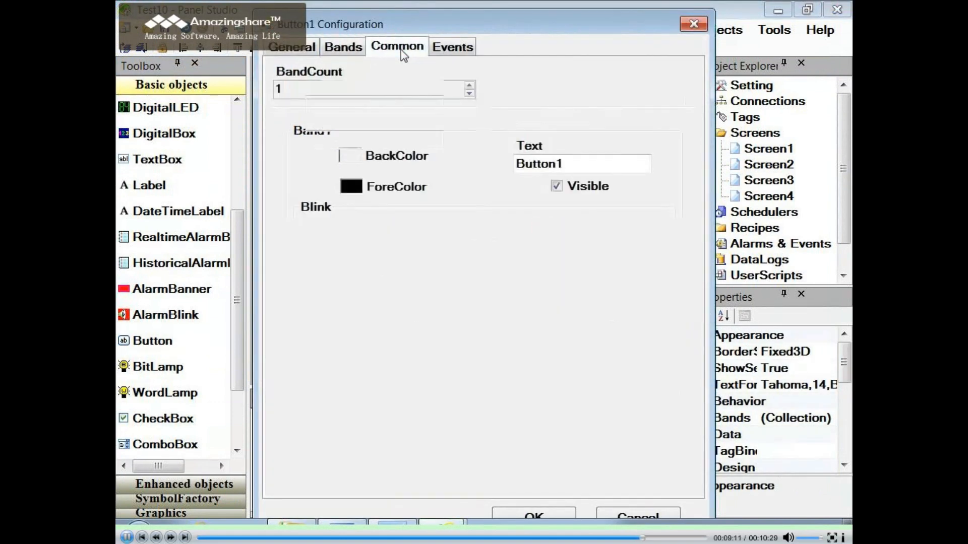
click(447, 50)
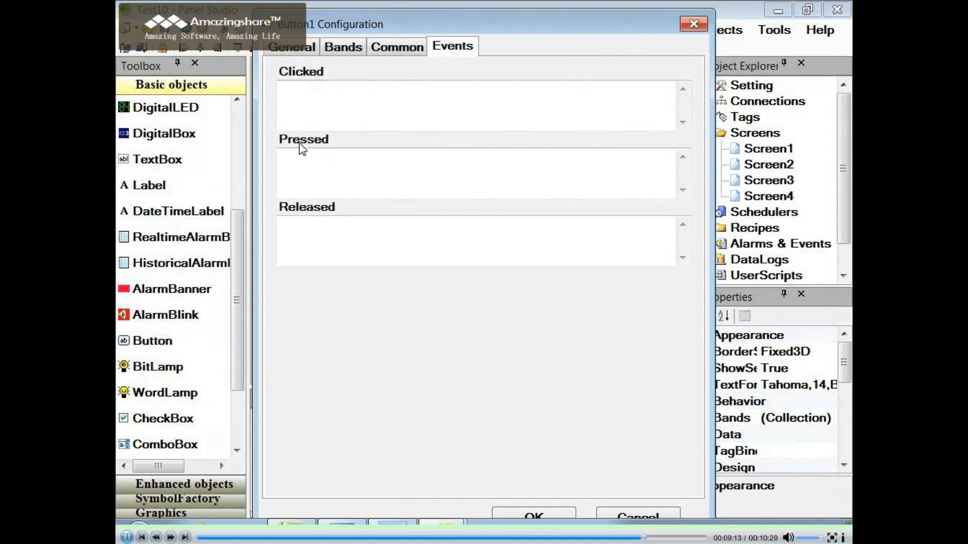
double_click(300, 99)
click(474, 194)
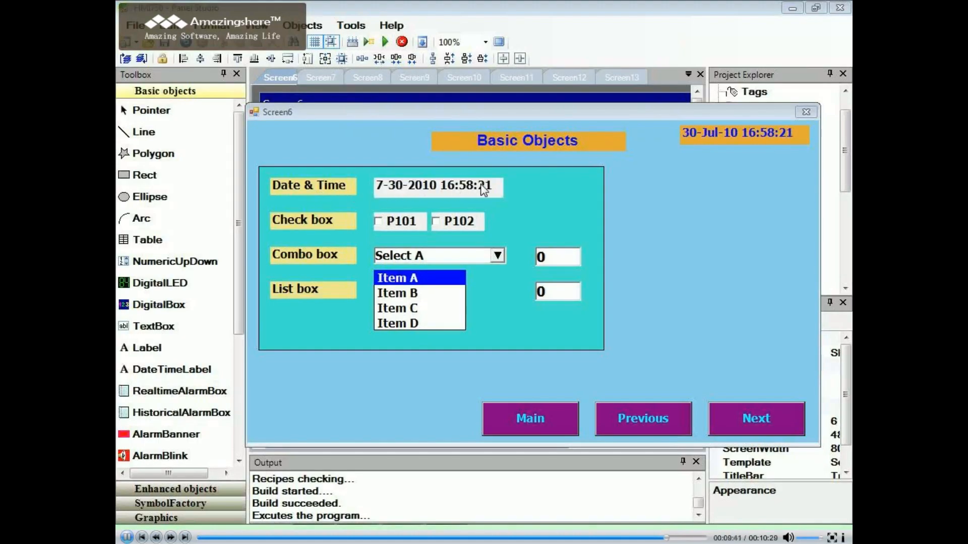
- Test the selection objects by ticking P101 and P102 and choosing Select B in the combo box and Item B in the list box
click(379, 222)
click(435, 220)
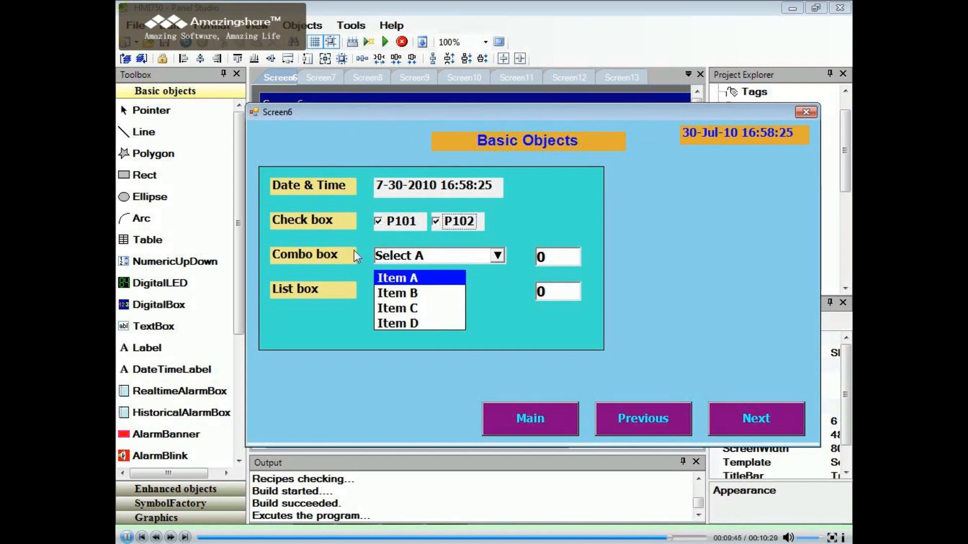
click(497, 256)
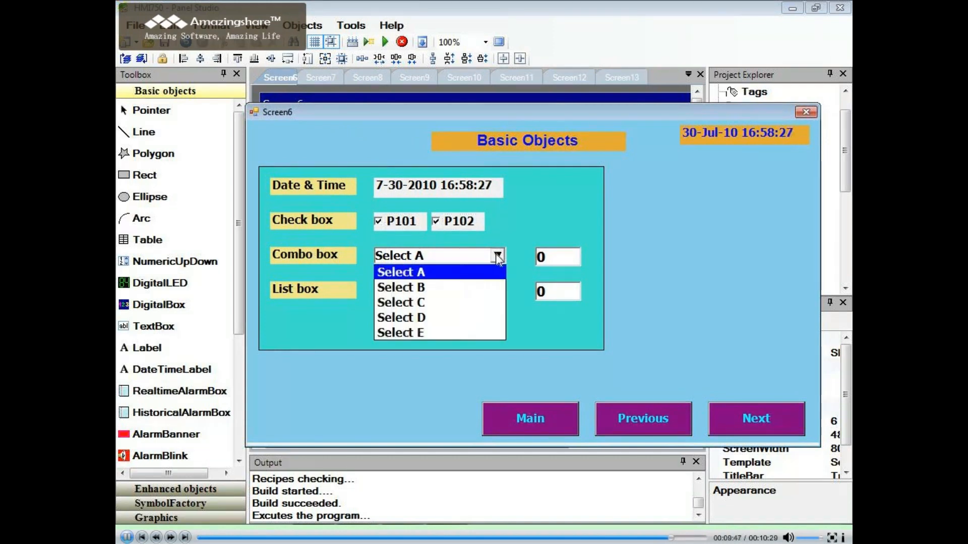
click(426, 287)
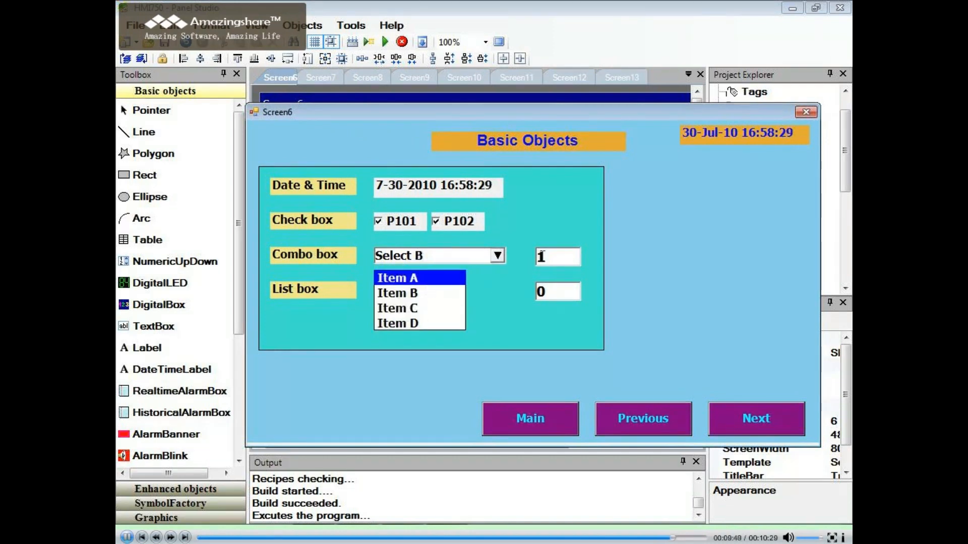
click(411, 293)
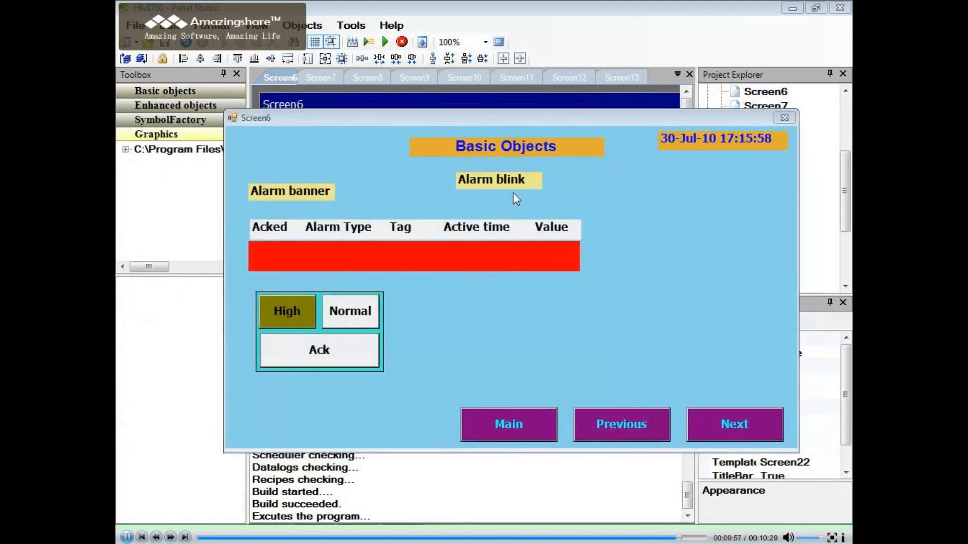
- Test the alarm banner and alarm blink by triggering the high alarm, returning it to normal and acknowledging it
click(312, 310)
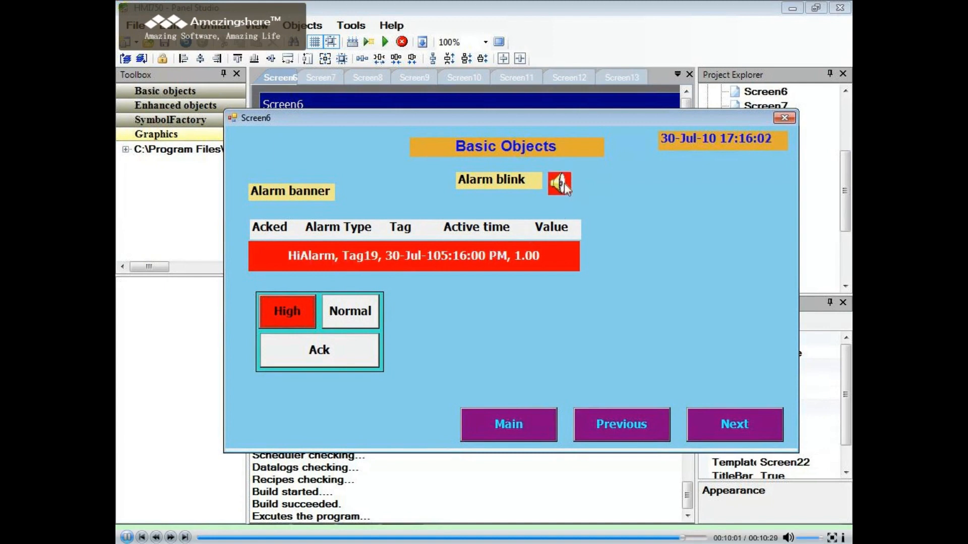
click(343, 309)
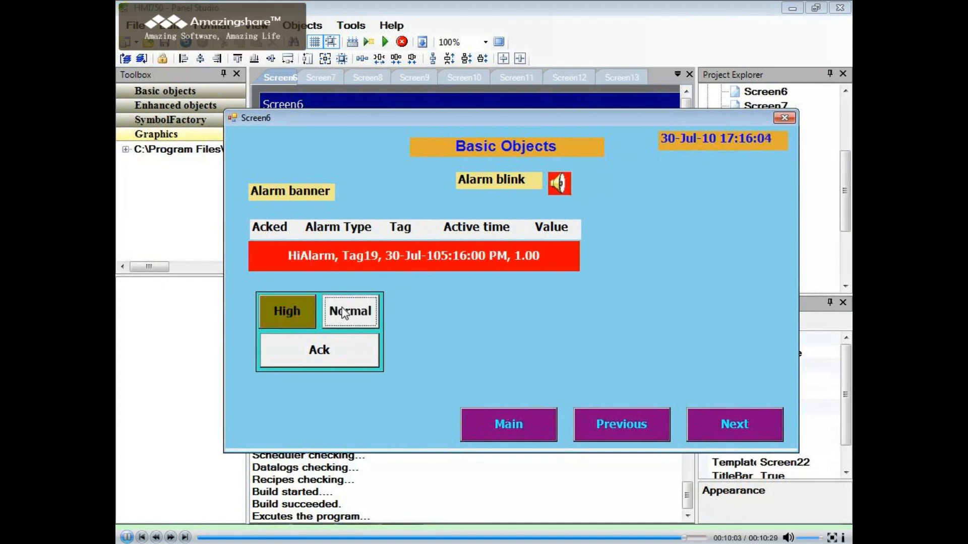
click(328, 352)
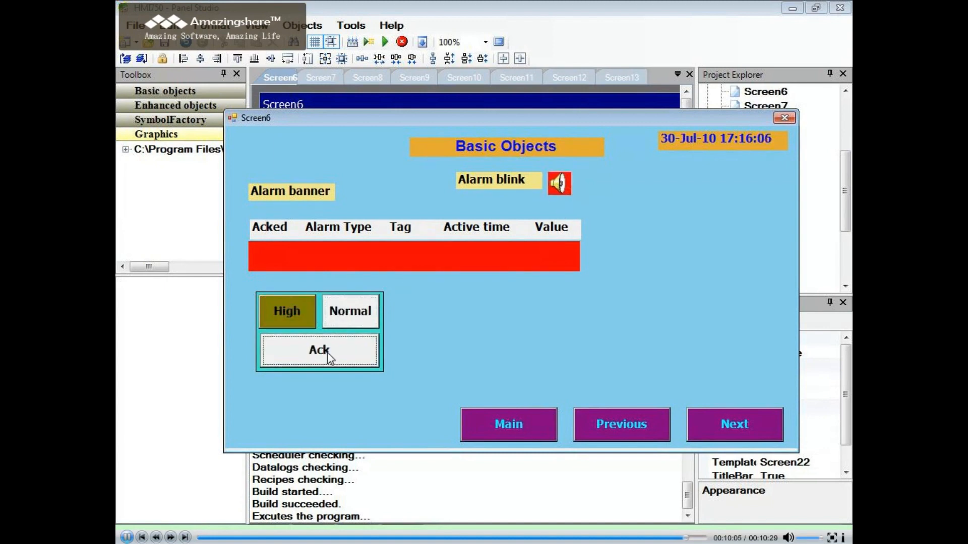